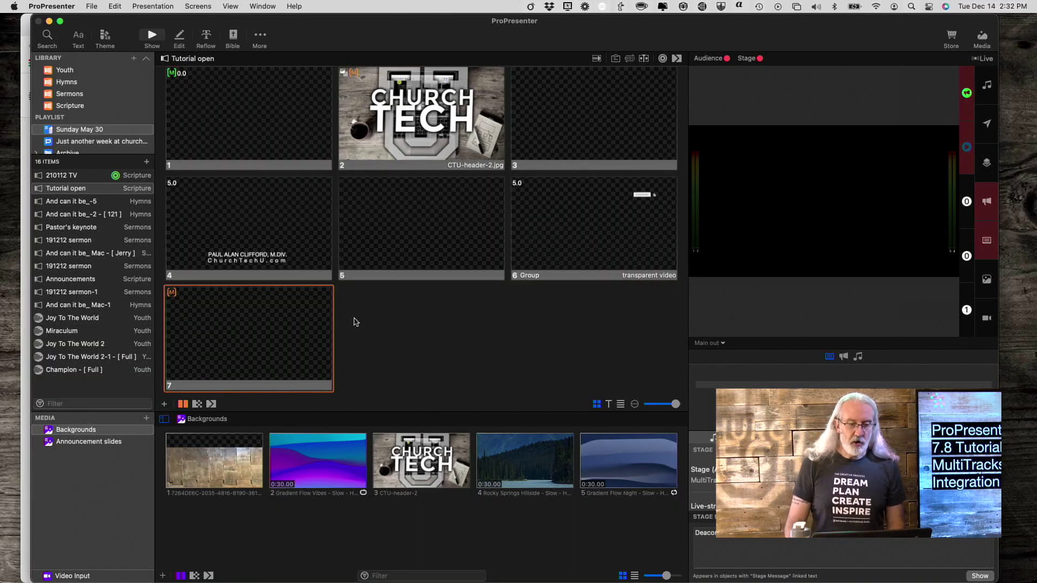
- Scroll down to the And can it be_-5 Verse 1 and Verse 2 slides below Tutorial open
scroll(364, 335, down, 1)
scroll(365, 335, down, 5)
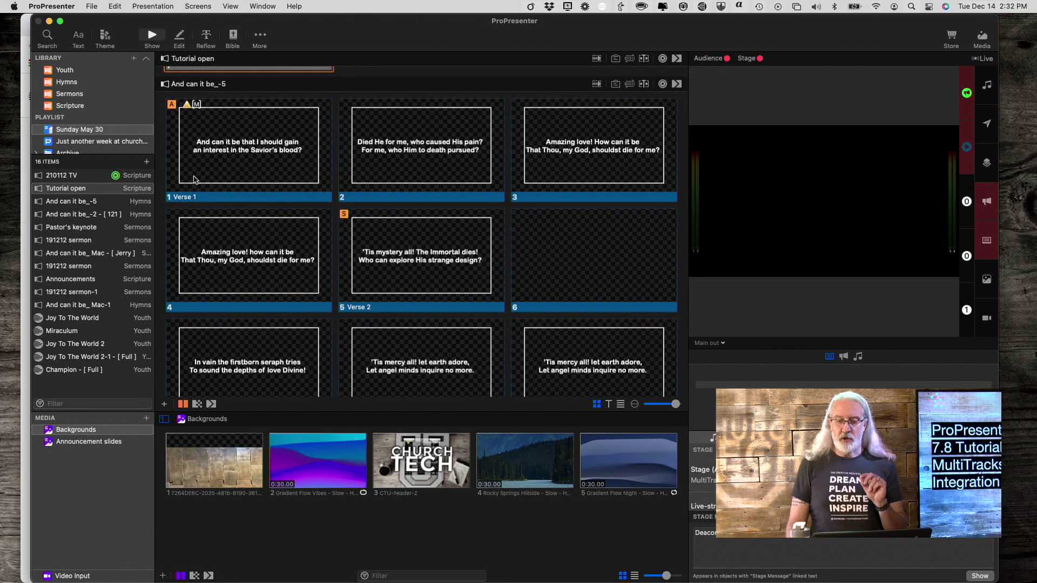
- Switch to Chrome and show MultiTracks' ProPresenter Lyric Import page, selecting its address
key(super+Tab)
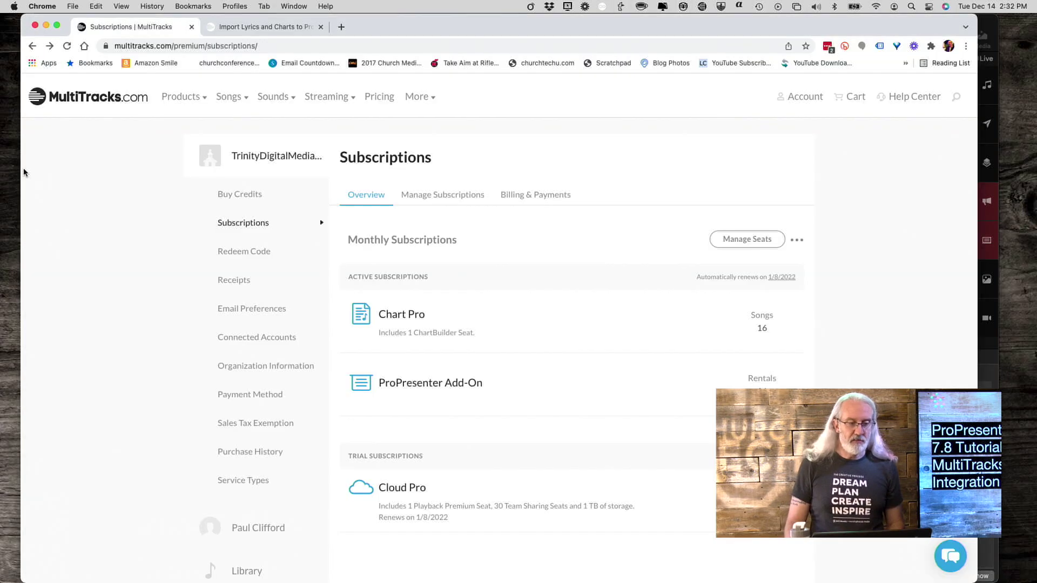
click(285, 21)
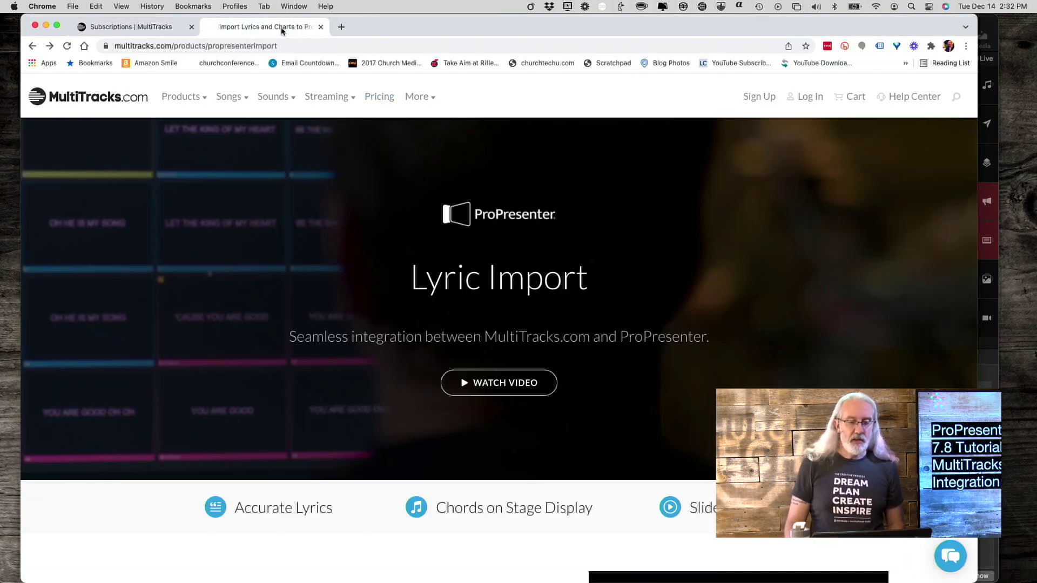
click(339, 45)
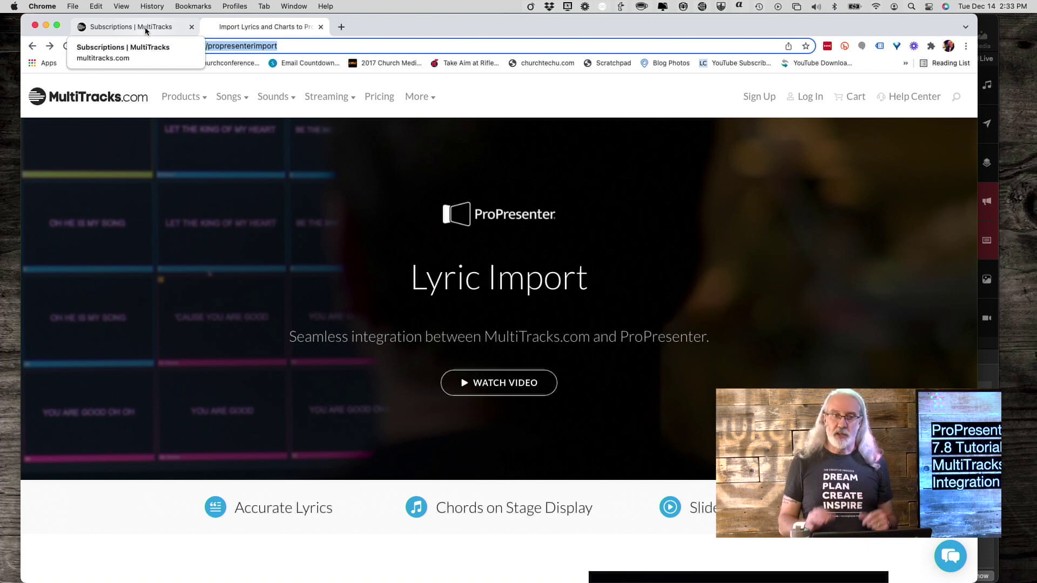
- Return to the MultiTracks Subscriptions tab and scroll through the subscription overview
click(146, 31)
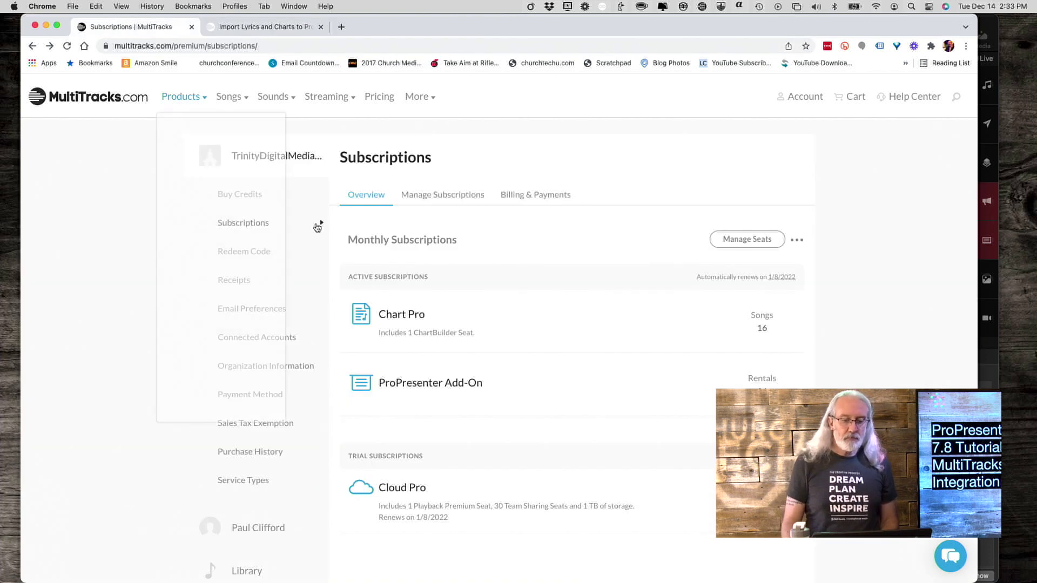
scroll(484, 275, down, 1)
scroll(484, 276, down, 4)
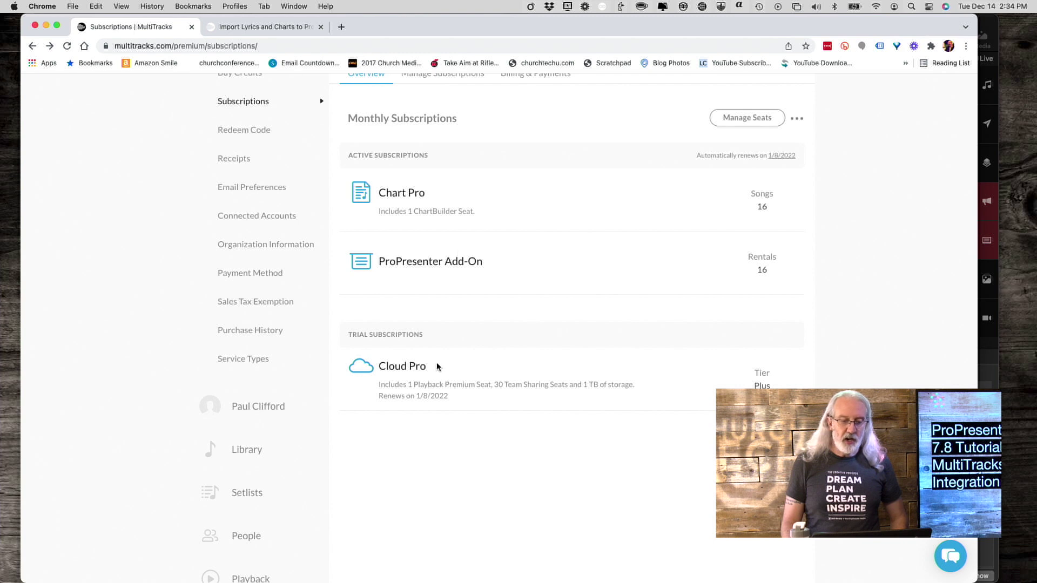
scroll(436, 361, down, 2)
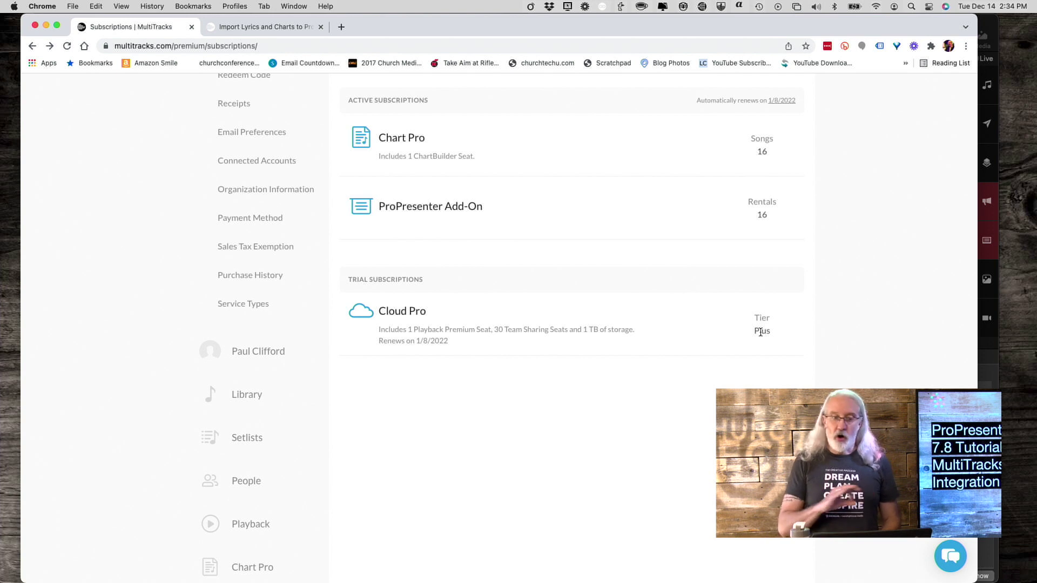
scroll(760, 331, up, 6)
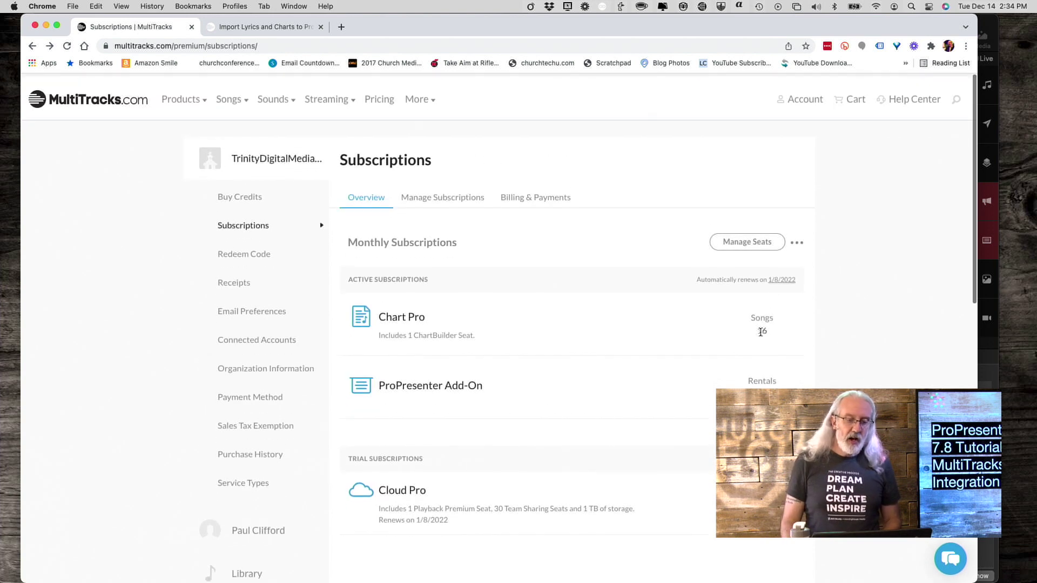
- Open Manage Subscriptions to review Cloud Pro, Chart Pro and the ProPresenter Add-On with 16 rentals
click(458, 196)
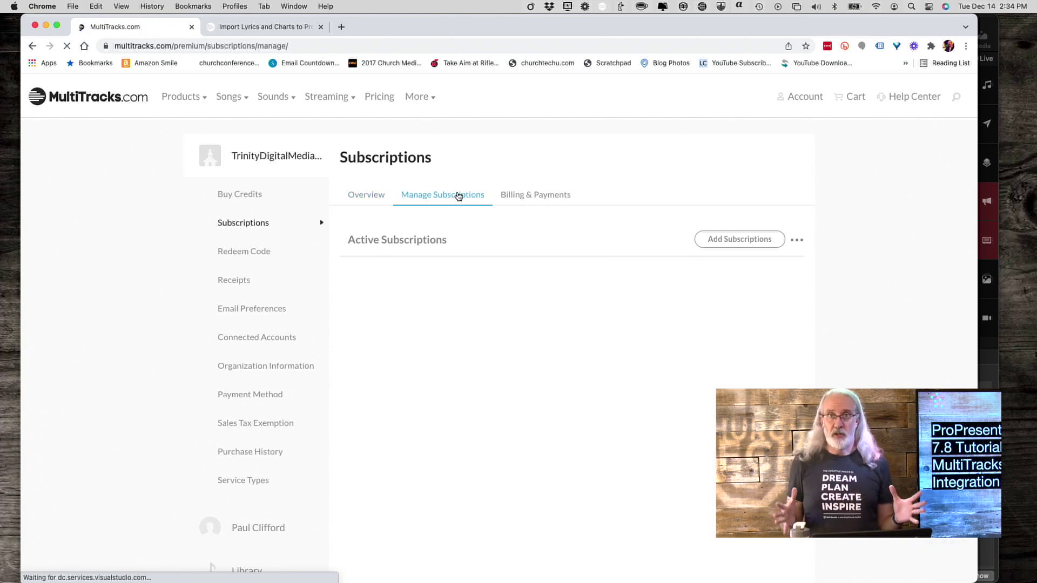
scroll(459, 196, down, 5)
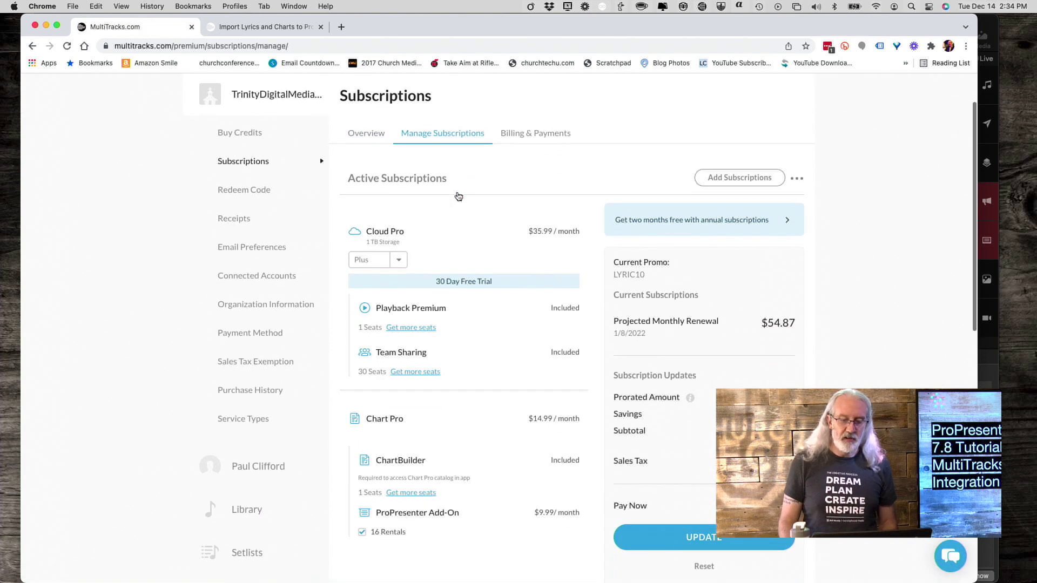
scroll(456, 193, up, 3)
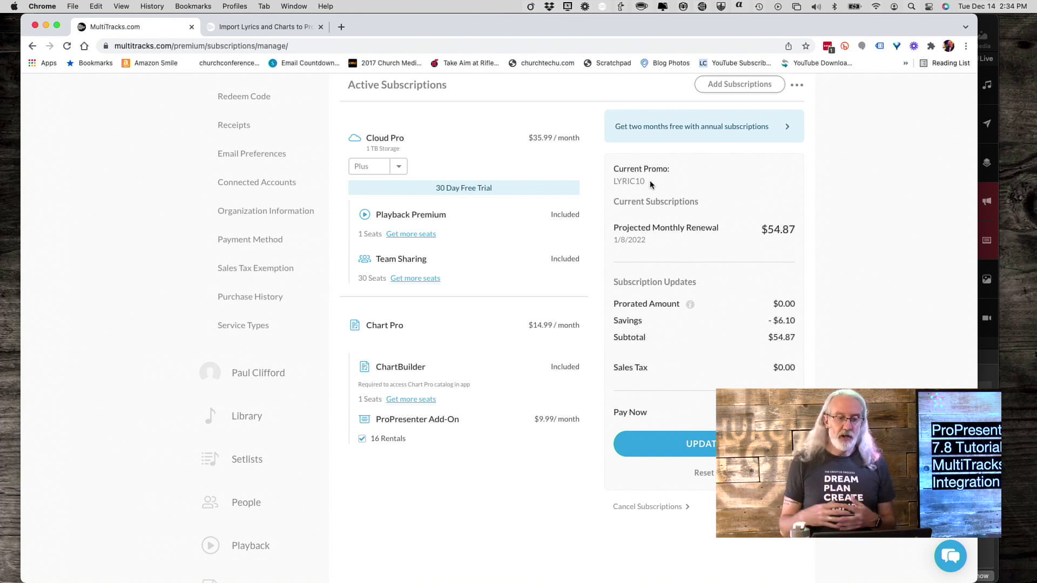
- Switch back to the Lyric Import tab and review its Chart Pro and ProPresenter Add-On sections
click(273, 26)
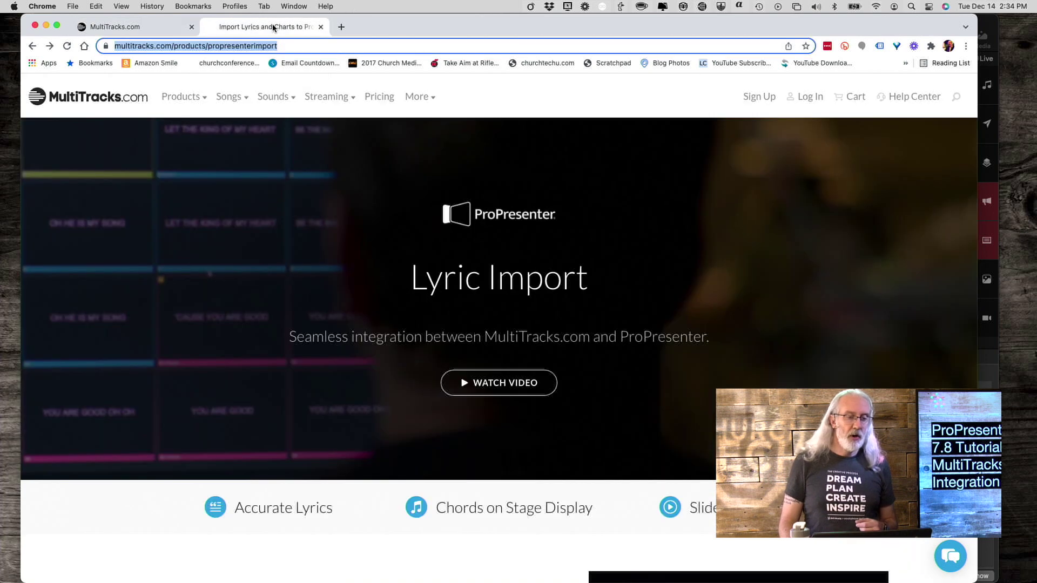
scroll(321, 79, down, 6)
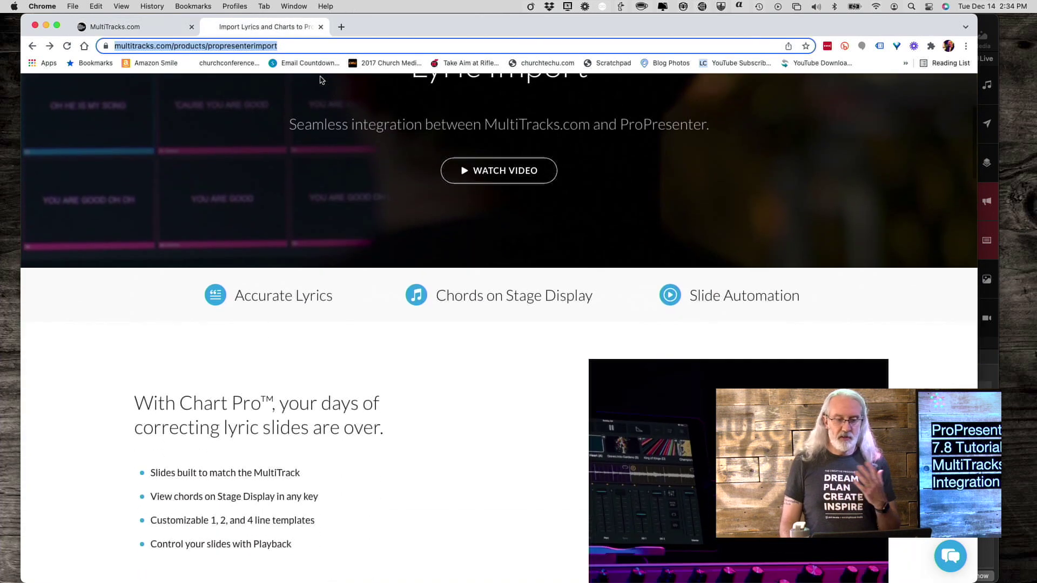
scroll(321, 80, down, 8)
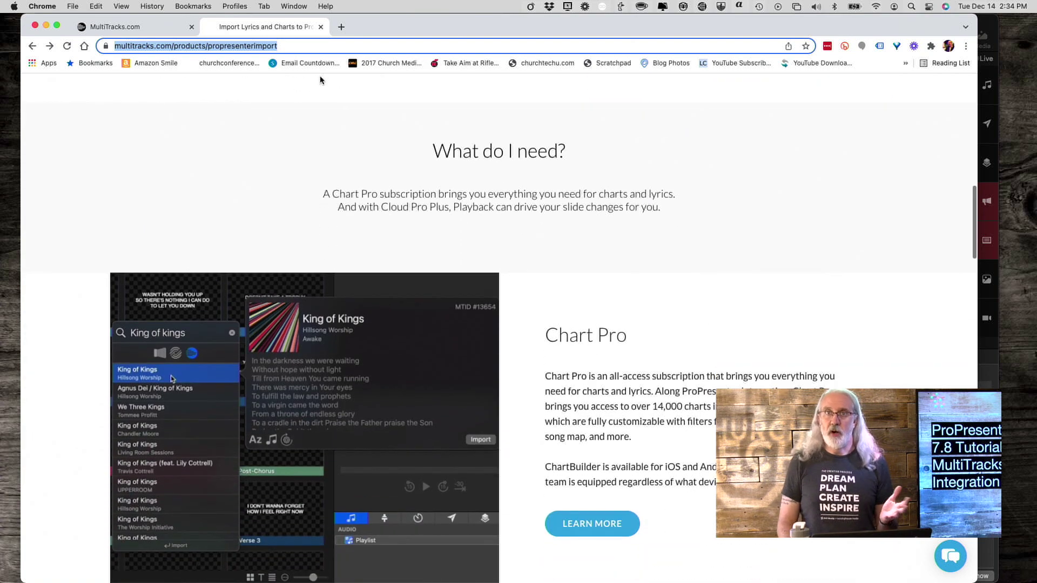
scroll(320, 80, down, 5)
scroll(320, 75, down, 3)
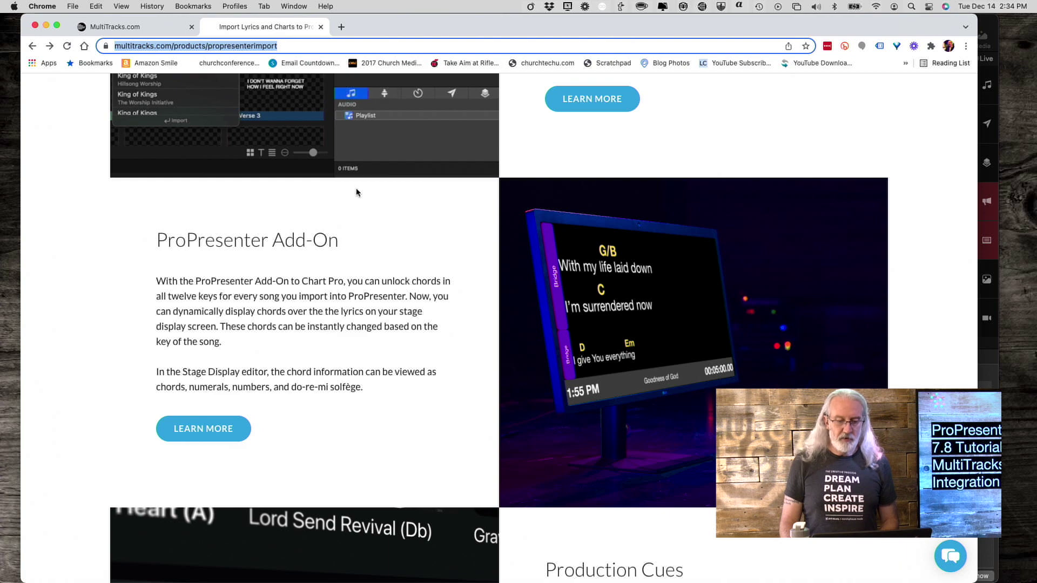
scroll(356, 193, down, 9)
scroll(357, 192, down, 6)
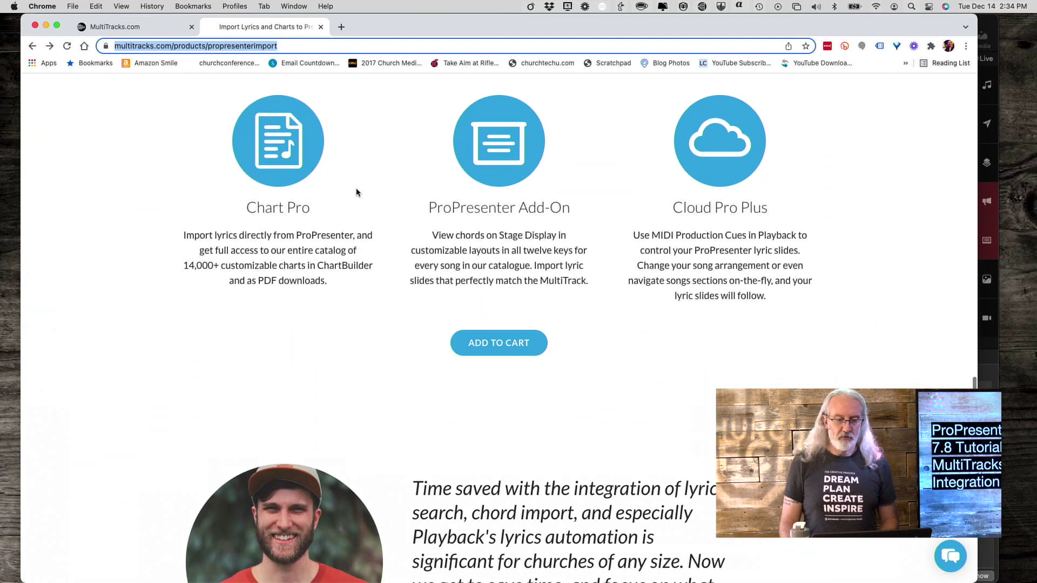
scroll(356, 192, down, 5)
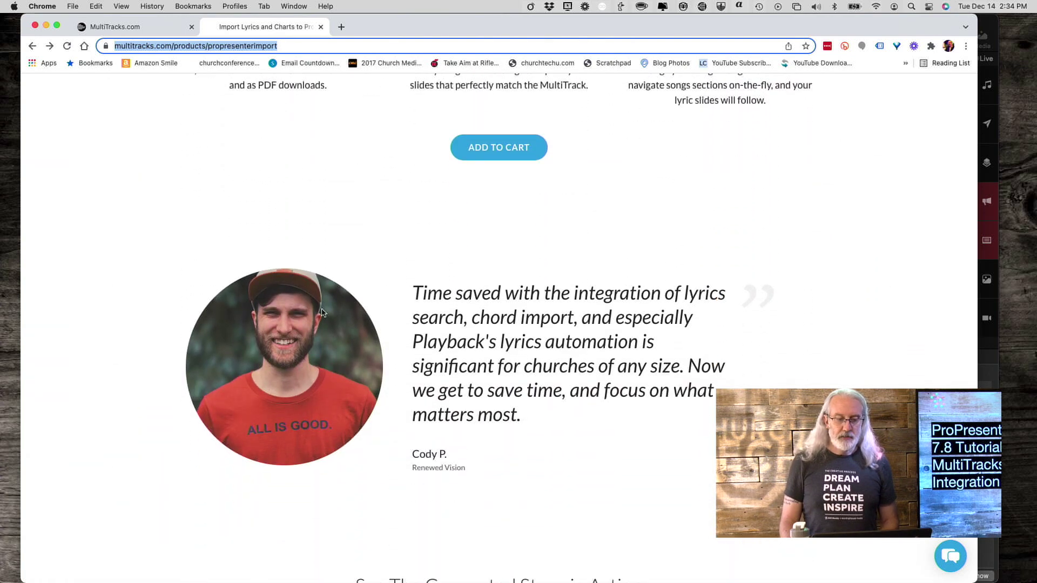
scroll(507, 286, up, 3)
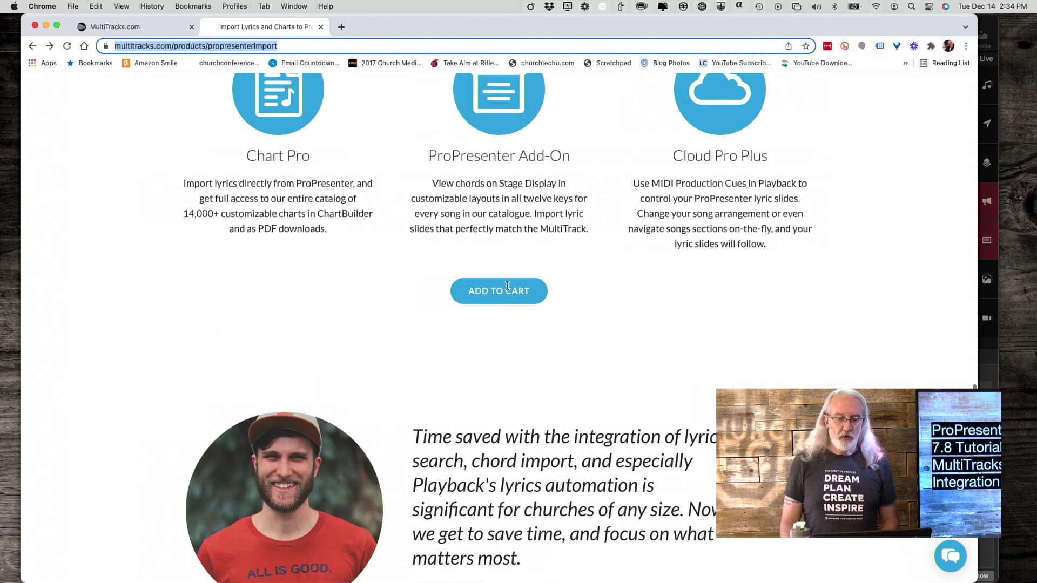
scroll(507, 285, up, 10)
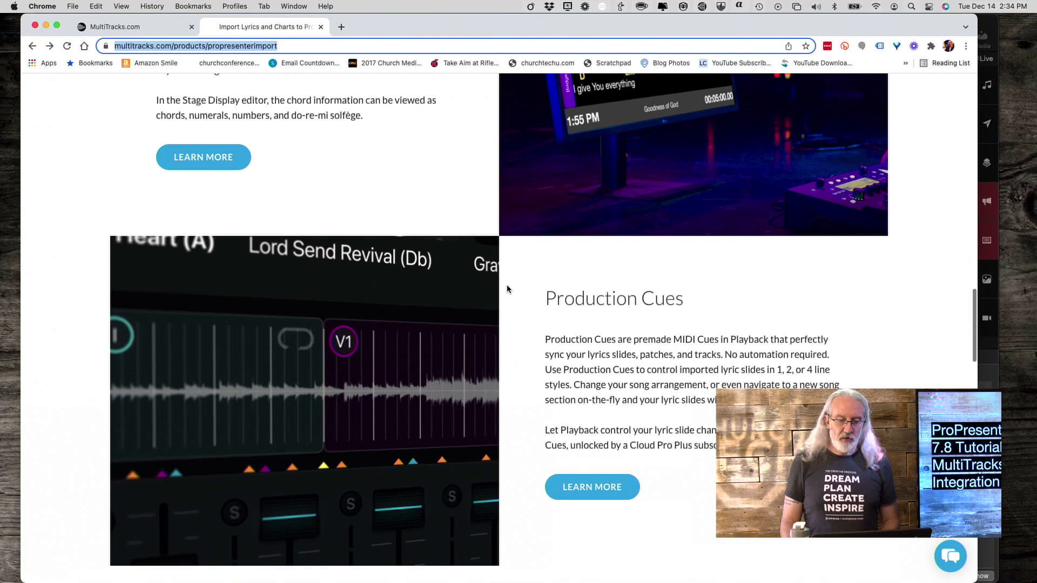
scroll(507, 289, up, 6)
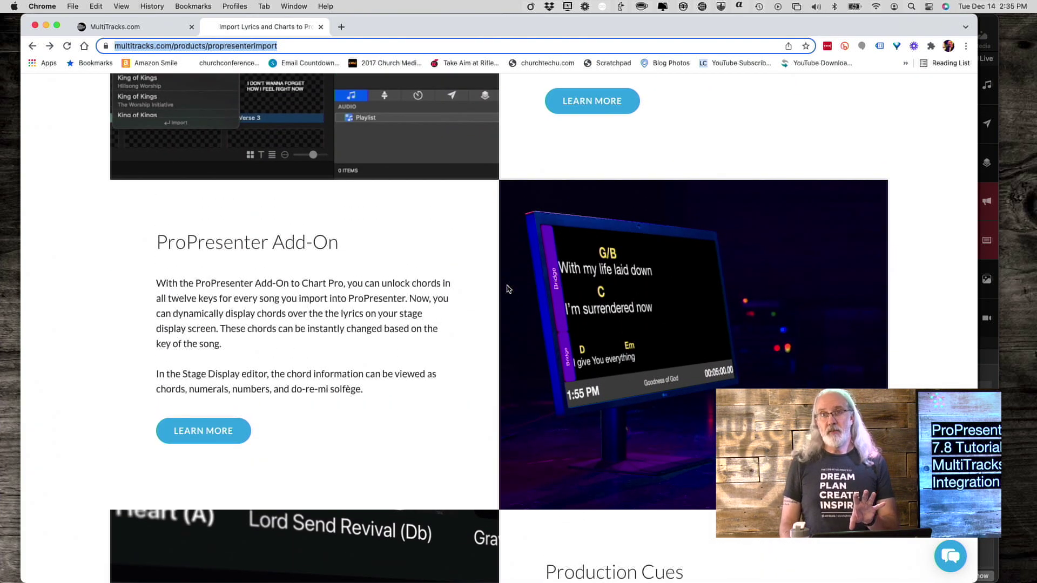
scroll(507, 286, up, 8)
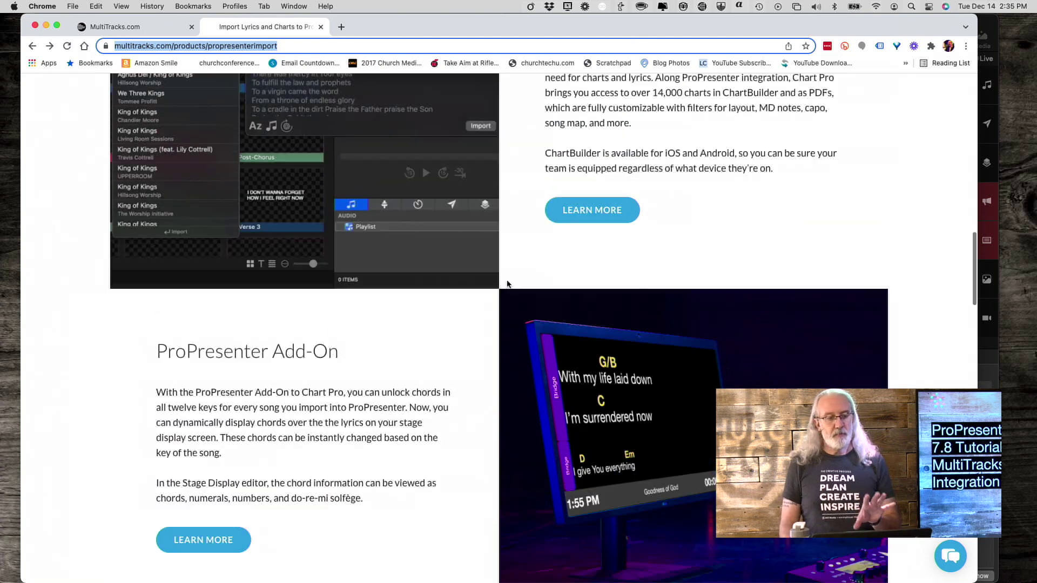
scroll(507, 281, up, 14)
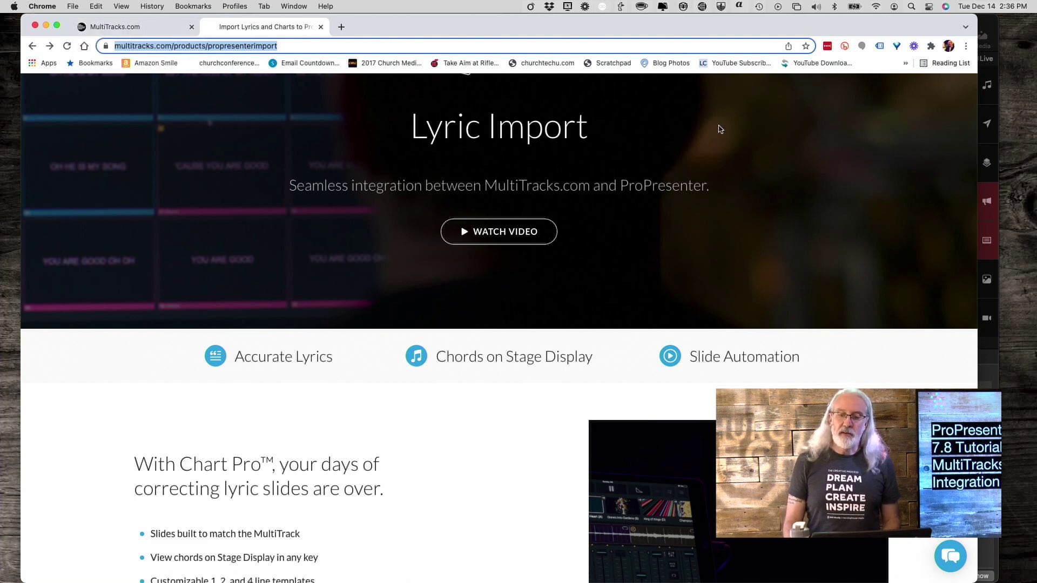
click(989, 23)
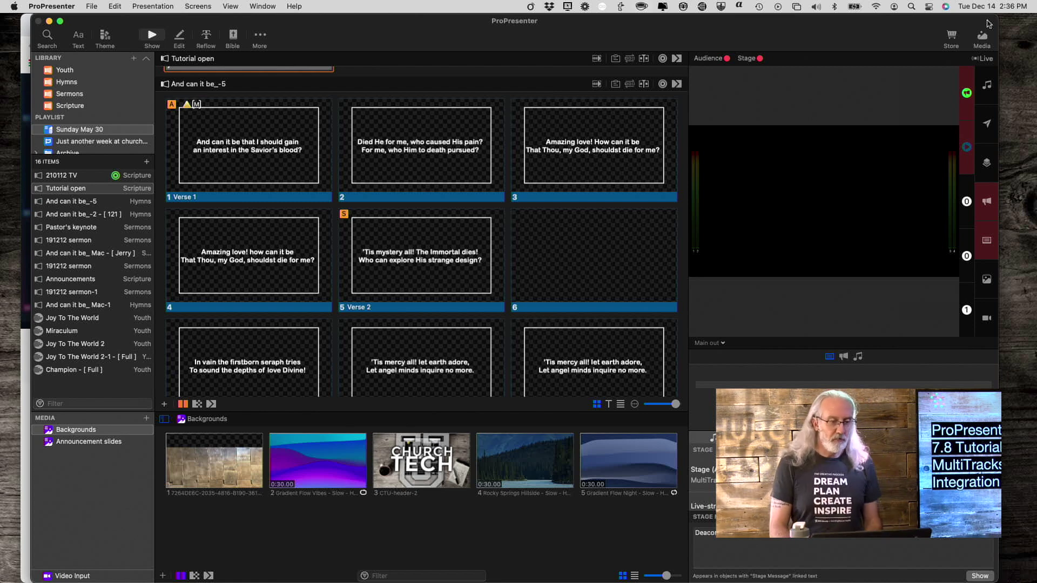
- Open ProPresenter's Services preferences to confirm the MultiTracks account is logged in
click(55, 6)
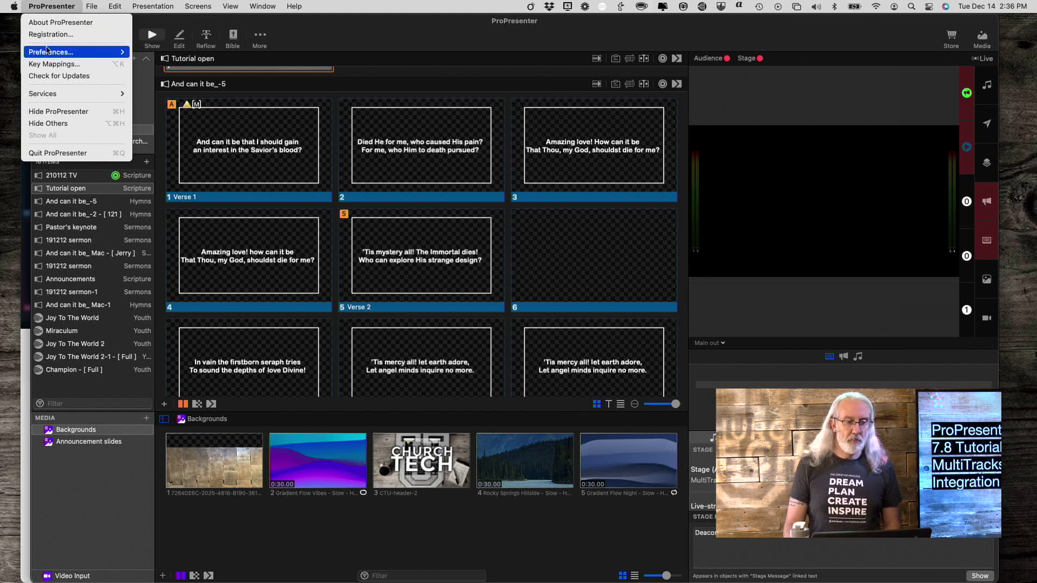
mouse_move(48, 52)
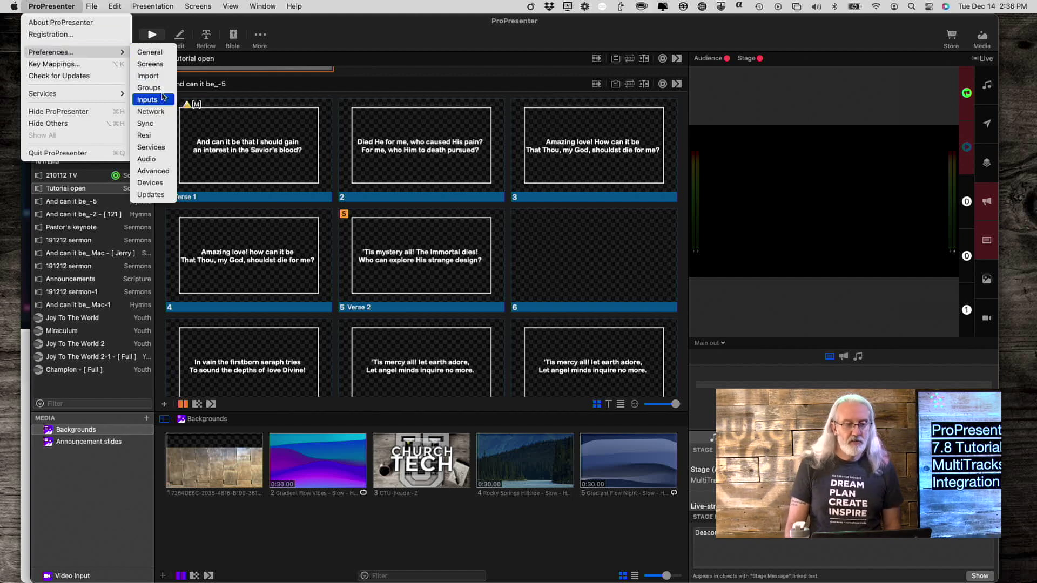
click(149, 148)
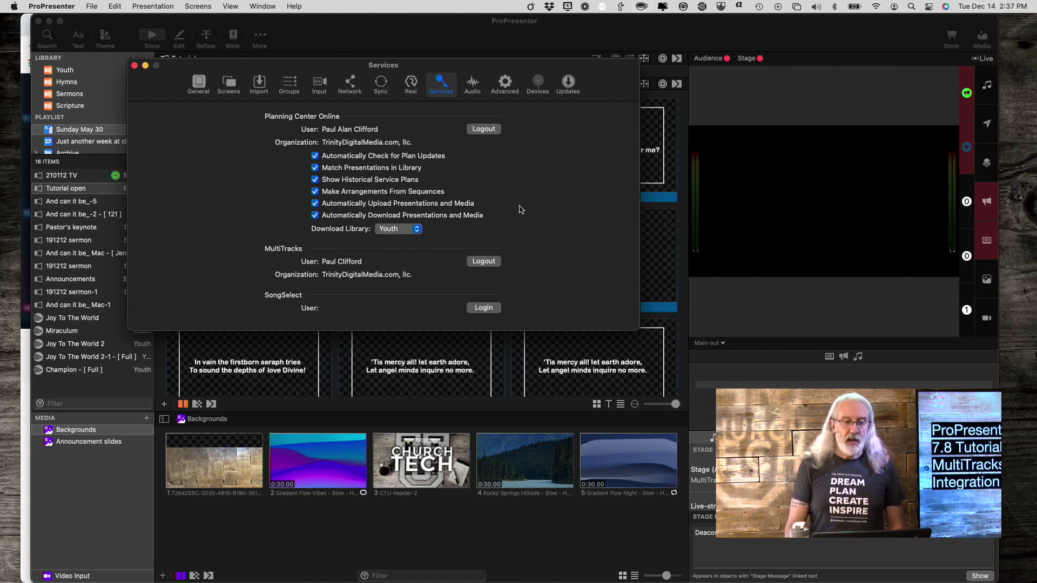
- Close the Services settings and bring up the library and song search
key(super+Tab)
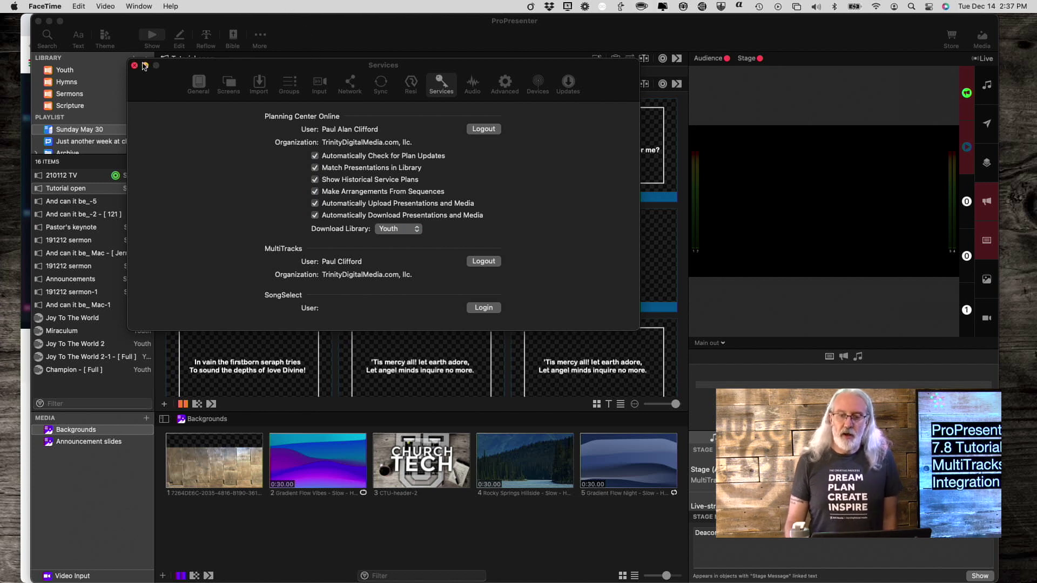
key(super+w)
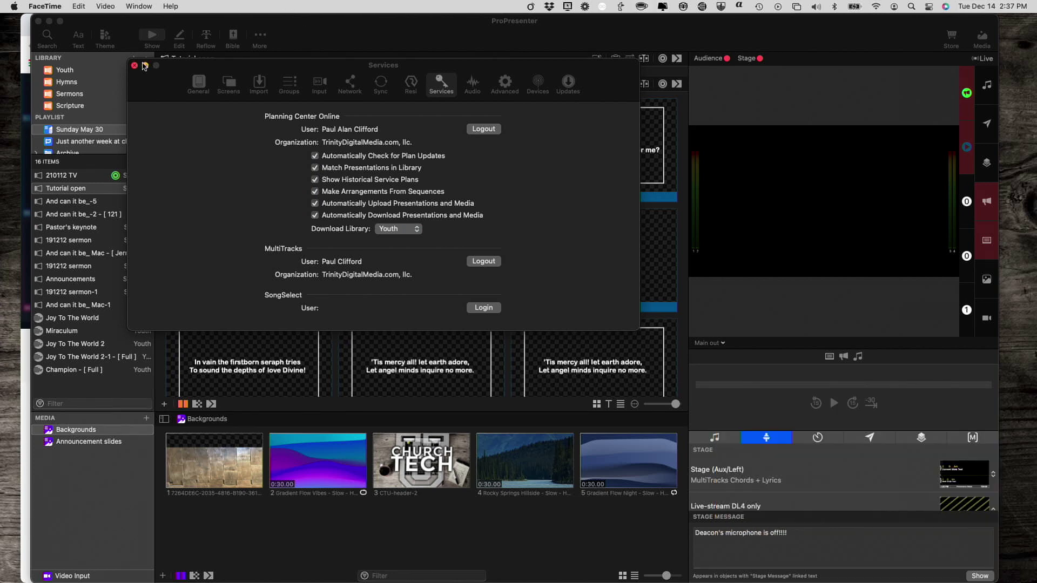
click(174, 157)
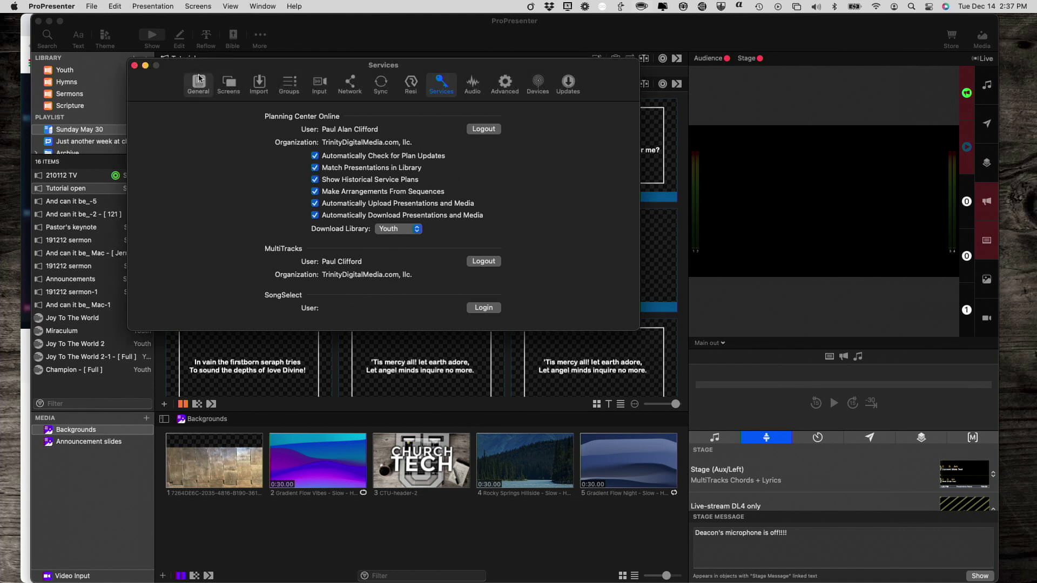
click(134, 65)
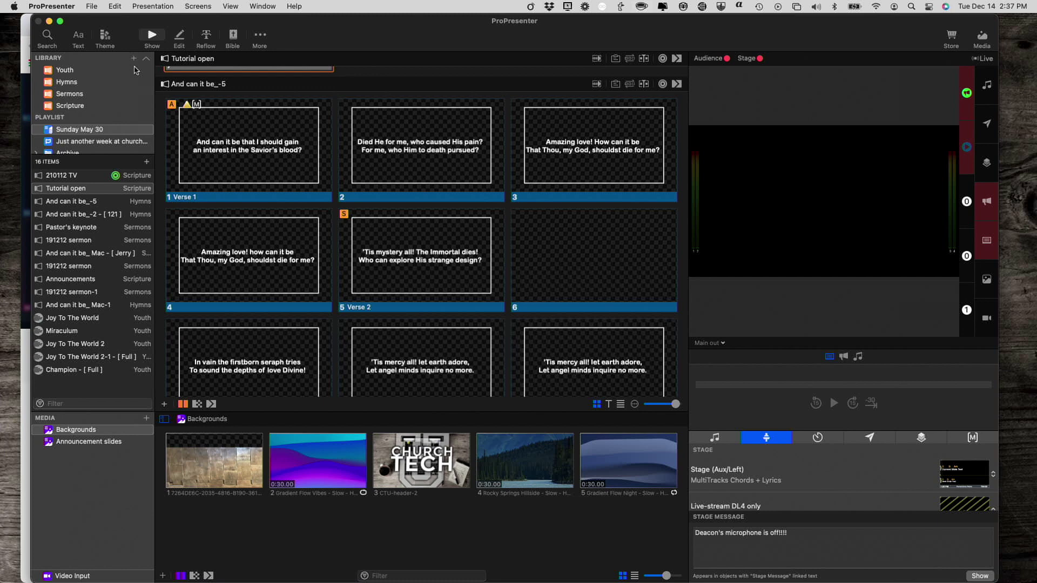
click(46, 37)
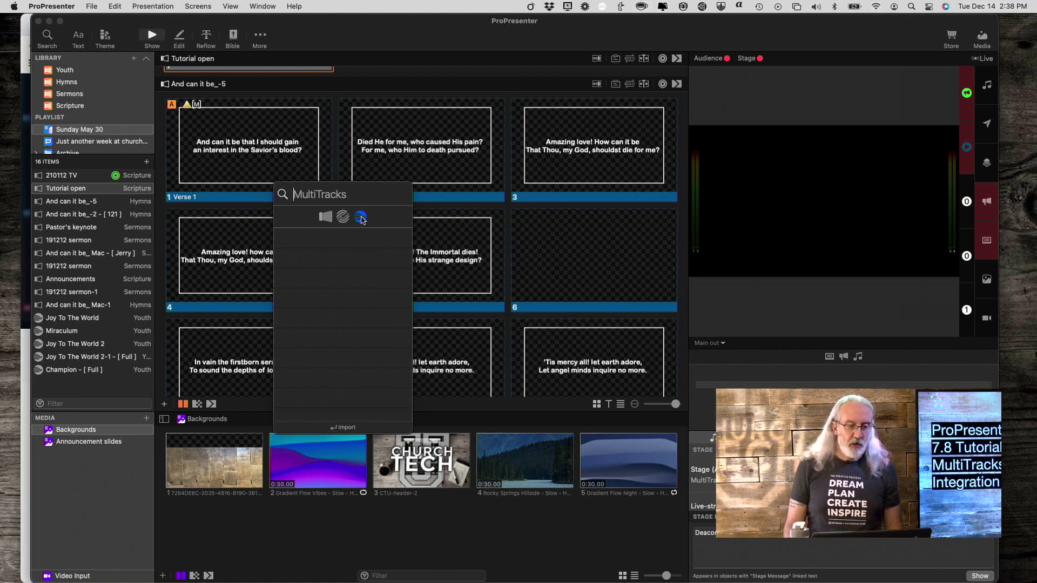
- Switch the song search source to SongSelect
click(342, 218)
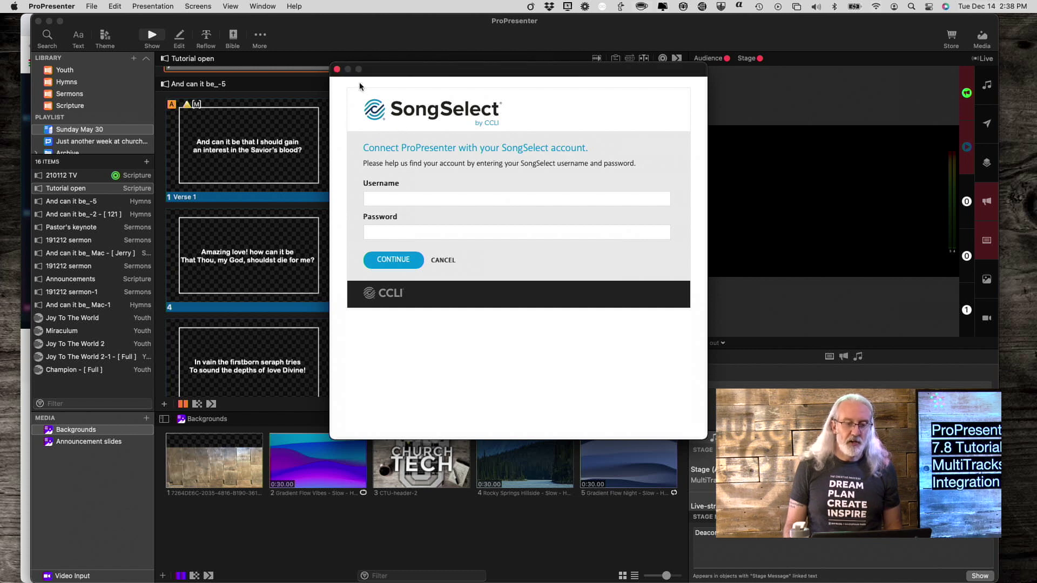
- Cancel the SongSelect sign-in, enlarge the ProPresenter window to full screen, and reopen quick search
click(337, 70)
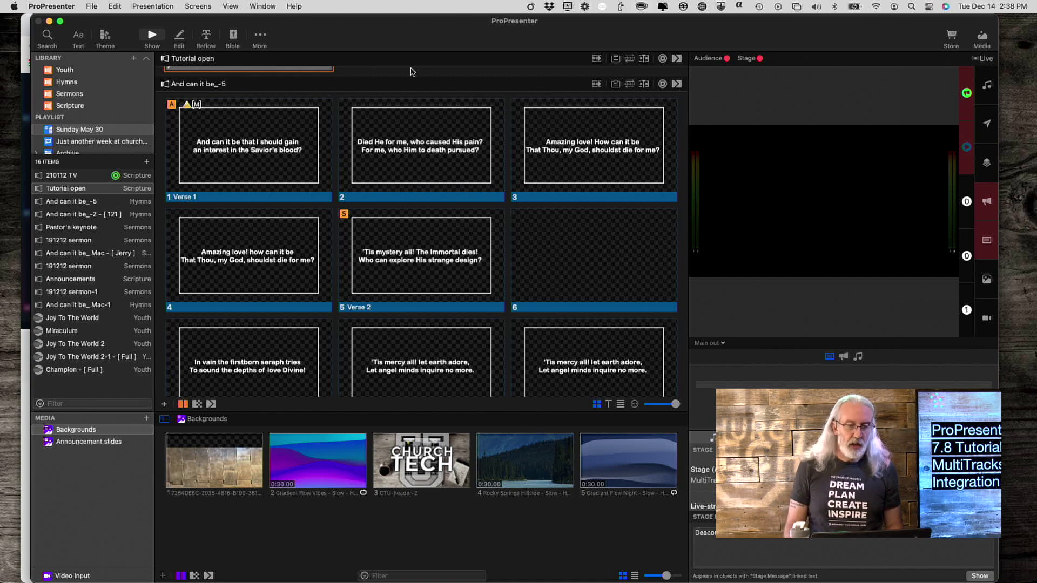
drag(427, 33, 416, 192)
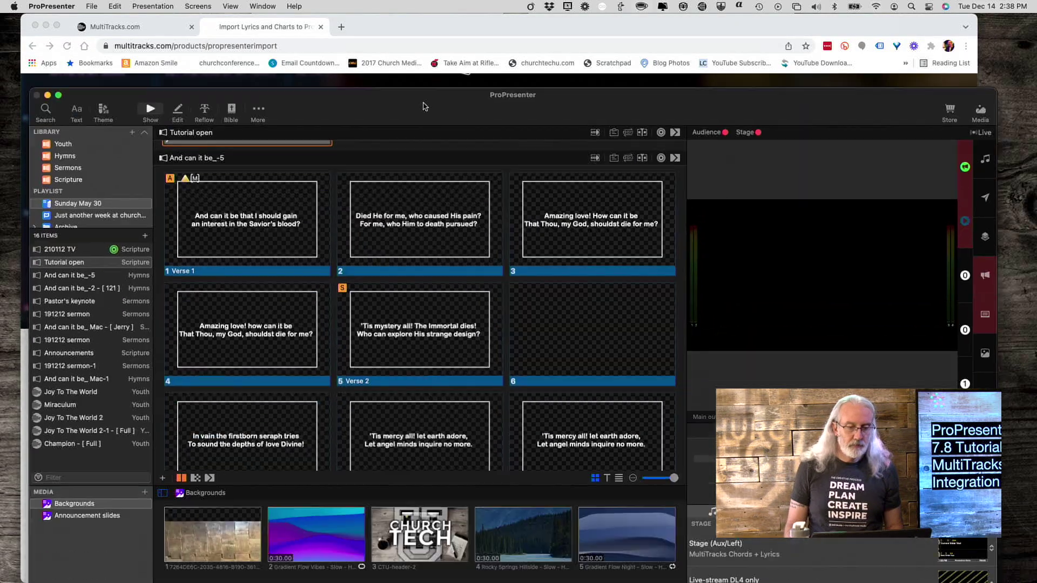
double_click(425, 106)
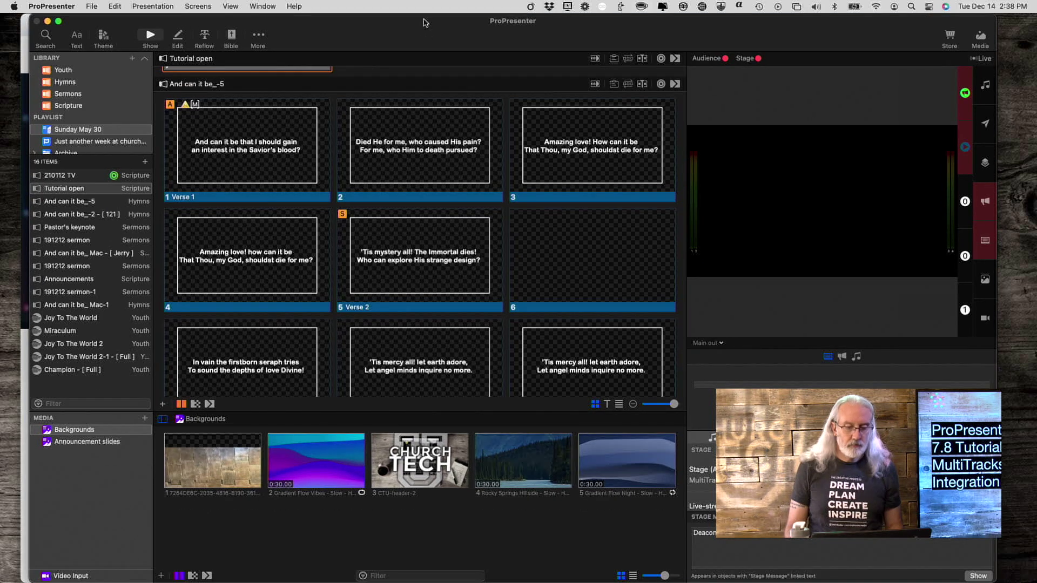
key(super+f)
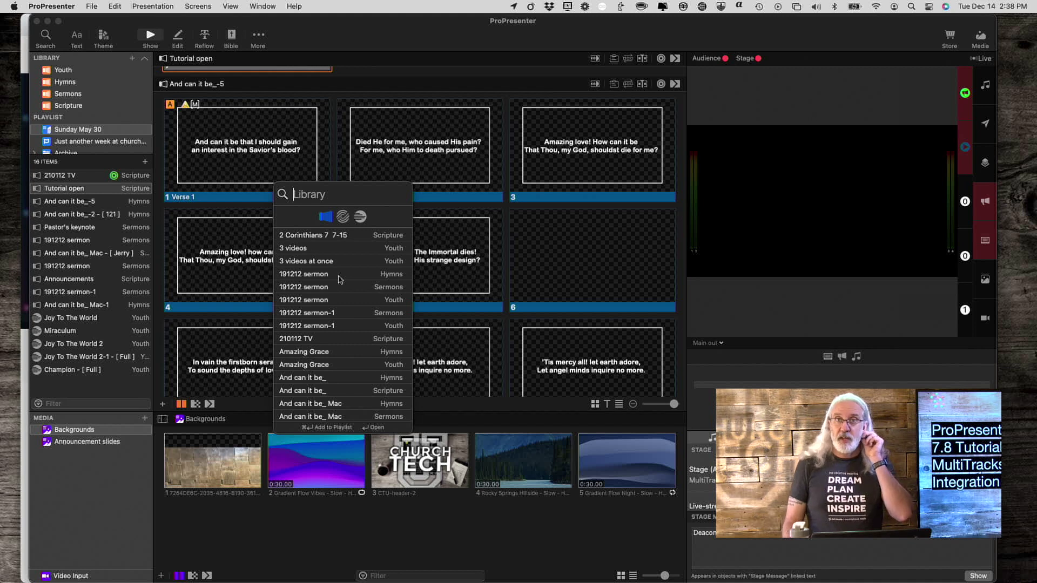
- Search MultiTracks for 'Egypt' and start importing the Bethel Music version
click(360, 219)
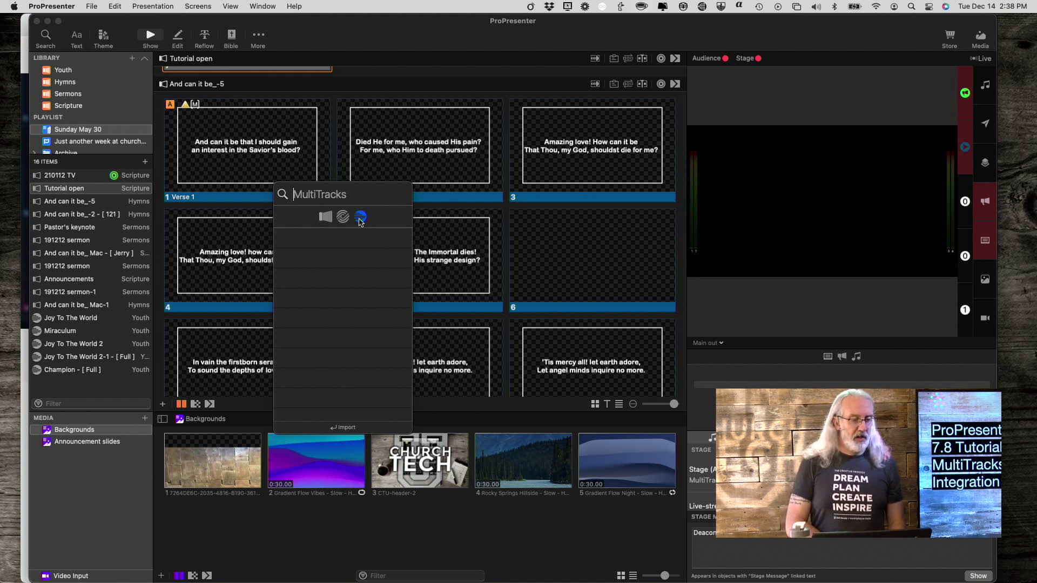
text(E)
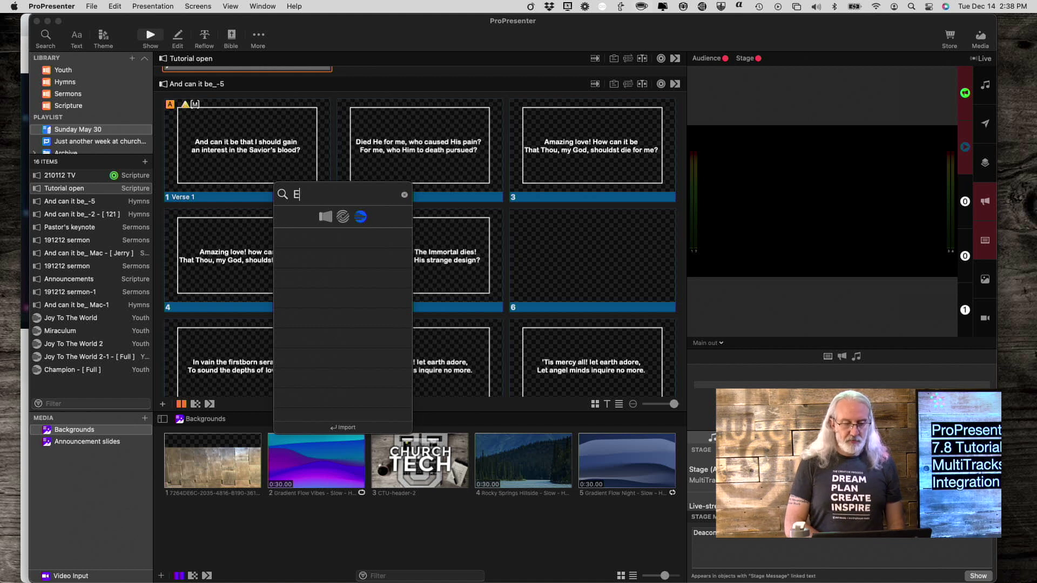
text(gypt)
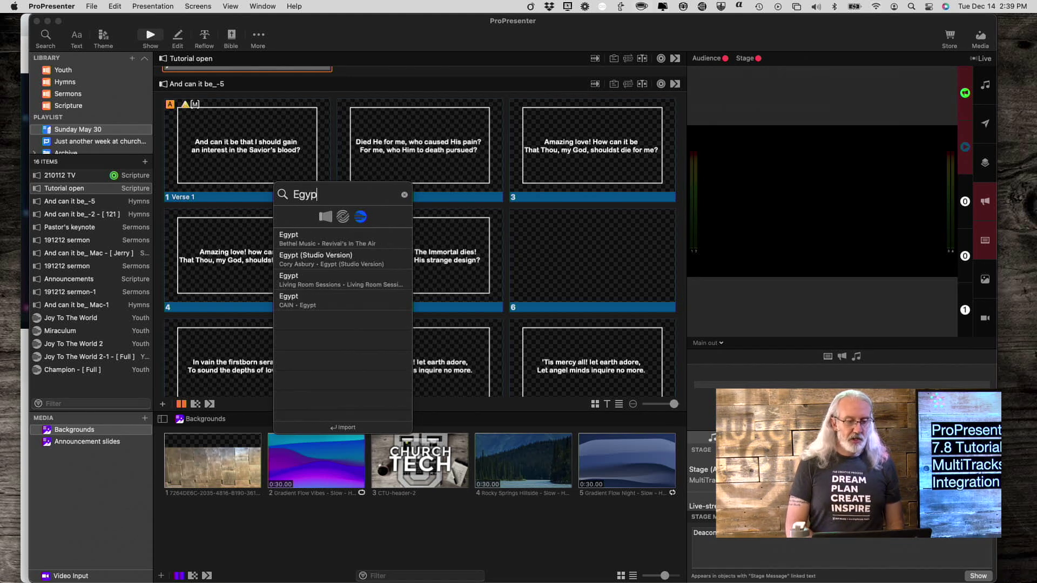
click(336, 243)
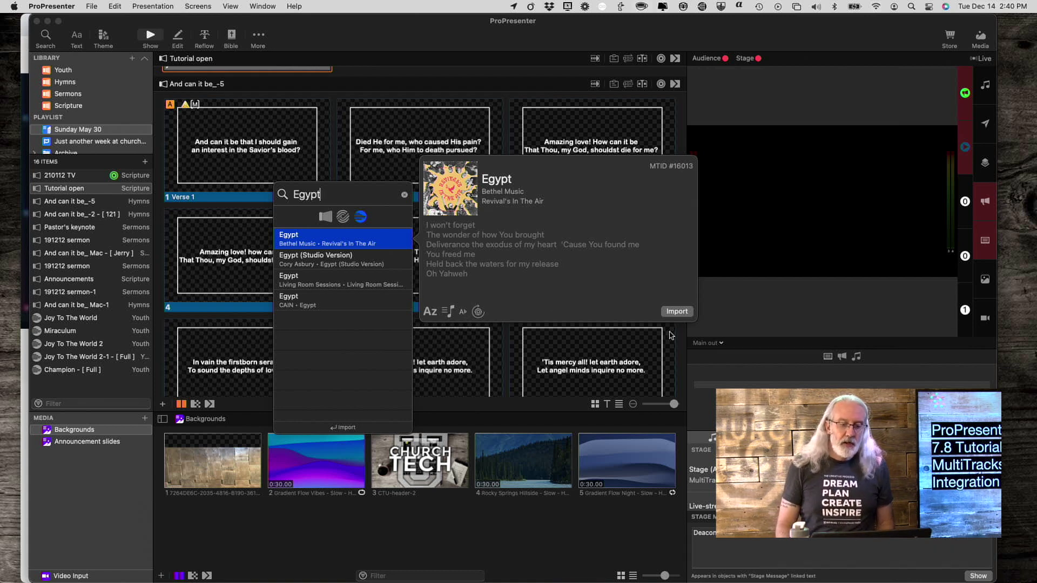
click(677, 312)
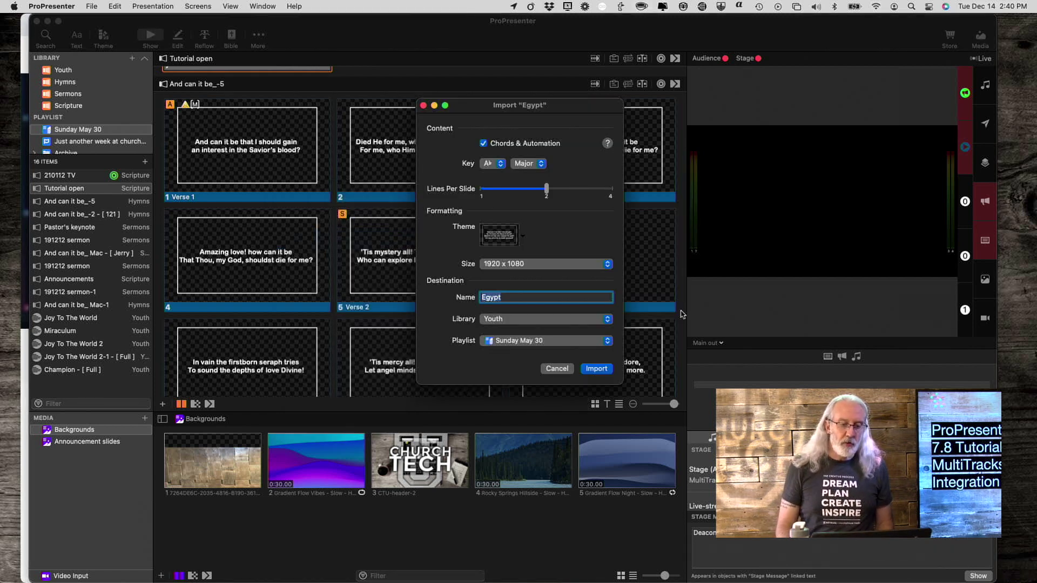
- Import Egypt with chords in D and two lines per slide into the Youth library
click(502, 168)
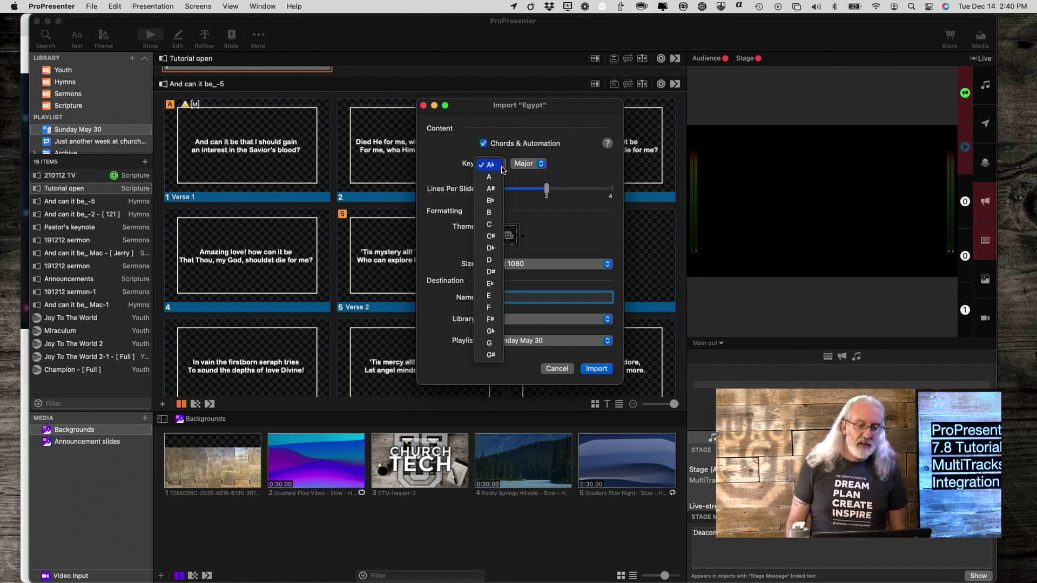
click(490, 262)
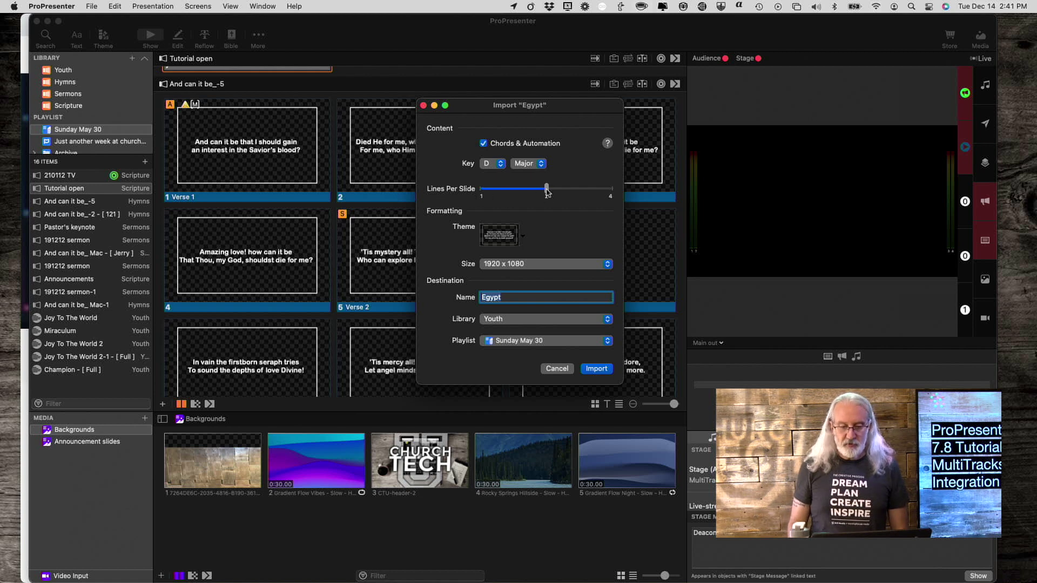
drag(547, 193, 590, 200)
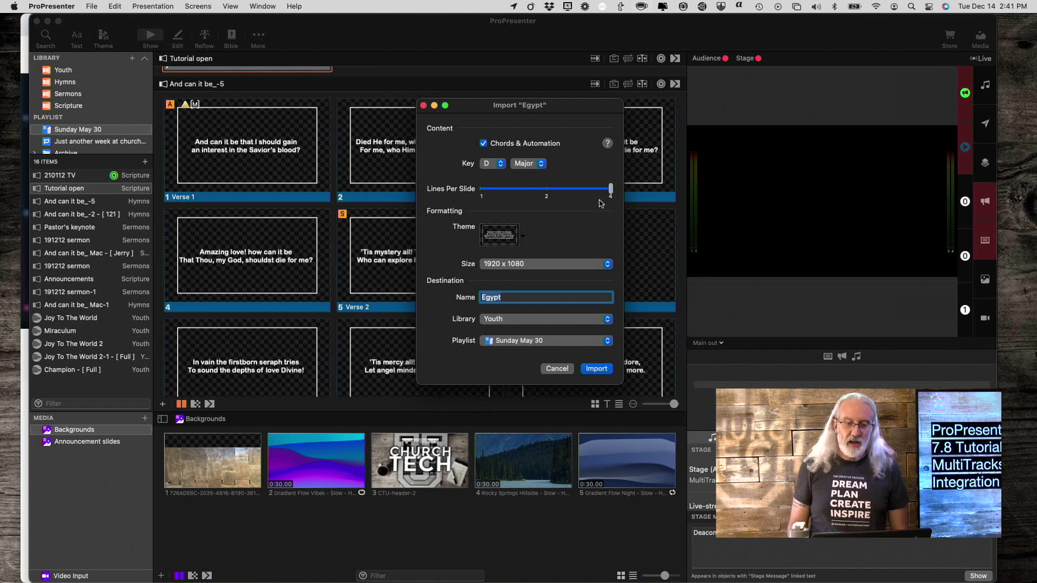
drag(589, 195, 543, 191)
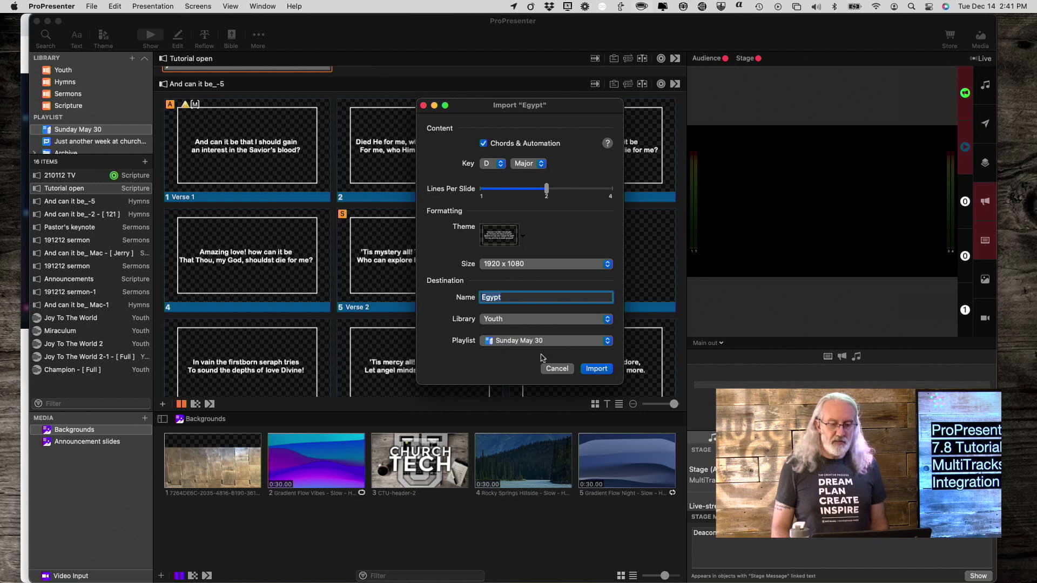
click(596, 369)
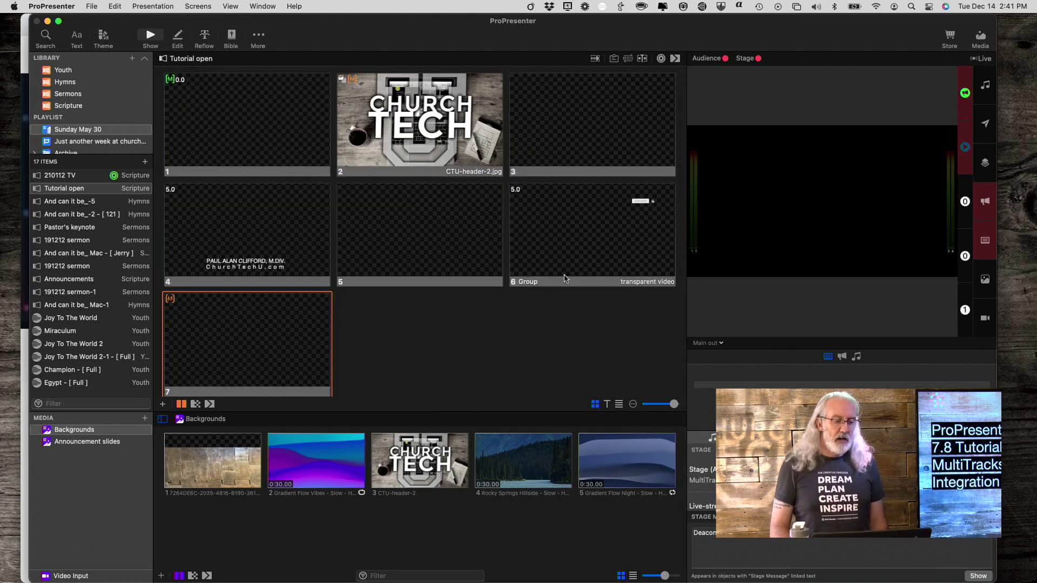
- Open 'Egypt - [ Full ]' from the library and send its first slide, I won't forget, live
scroll(565, 279, down, 10)
scroll(565, 278, down, 10)
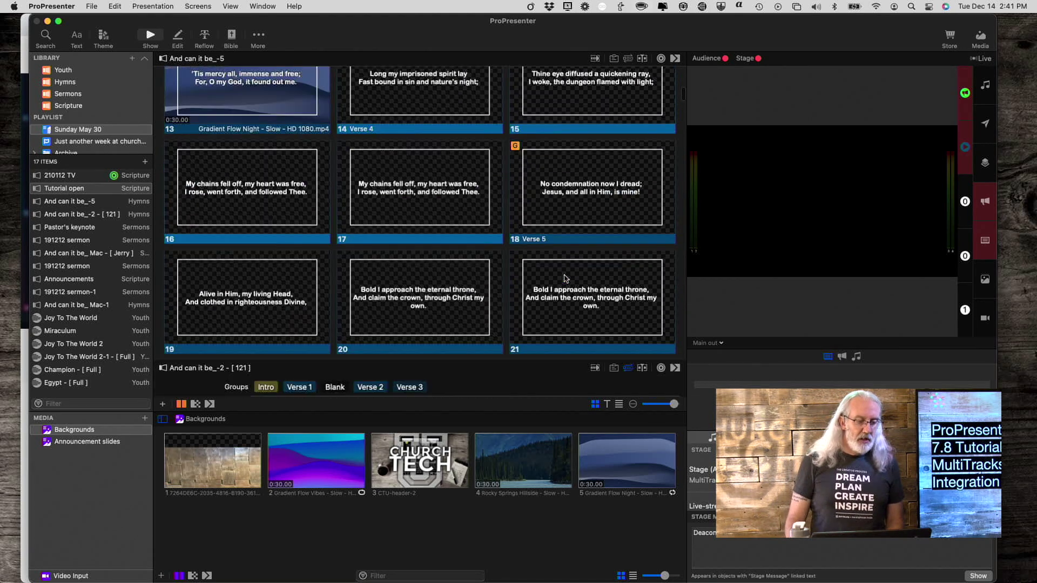
click(77, 384)
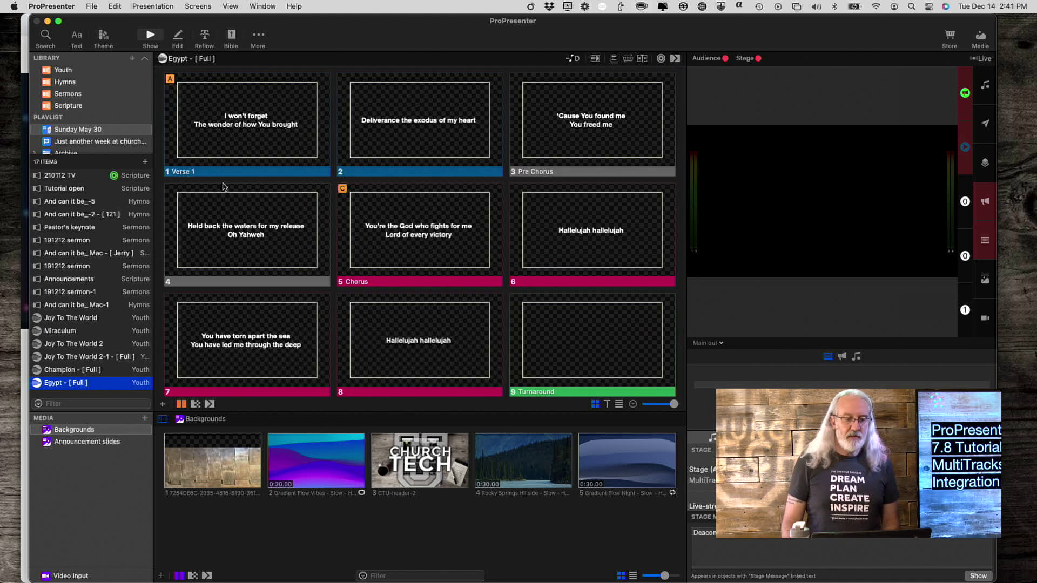
click(265, 112)
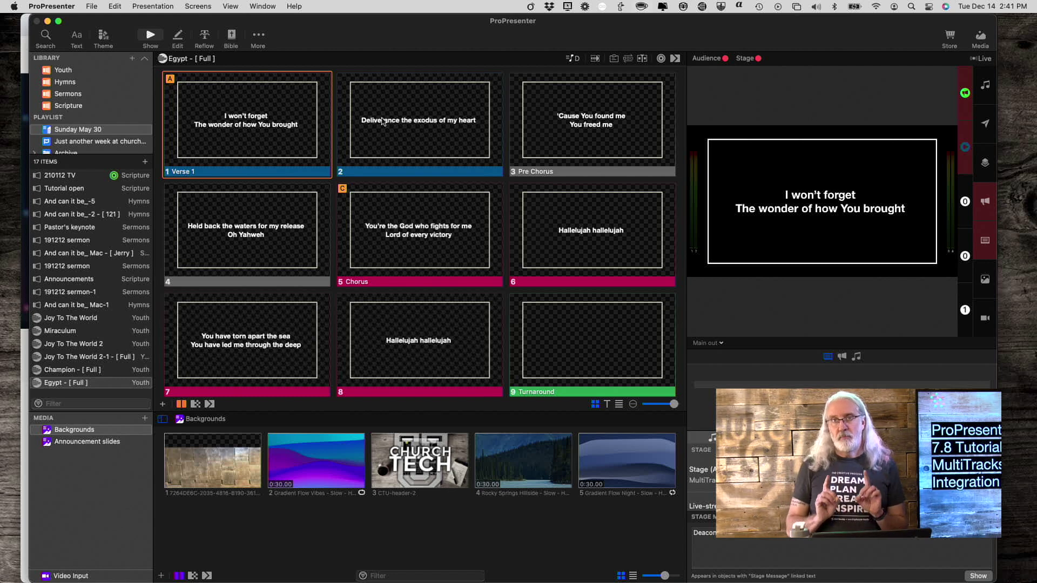
click(197, 6)
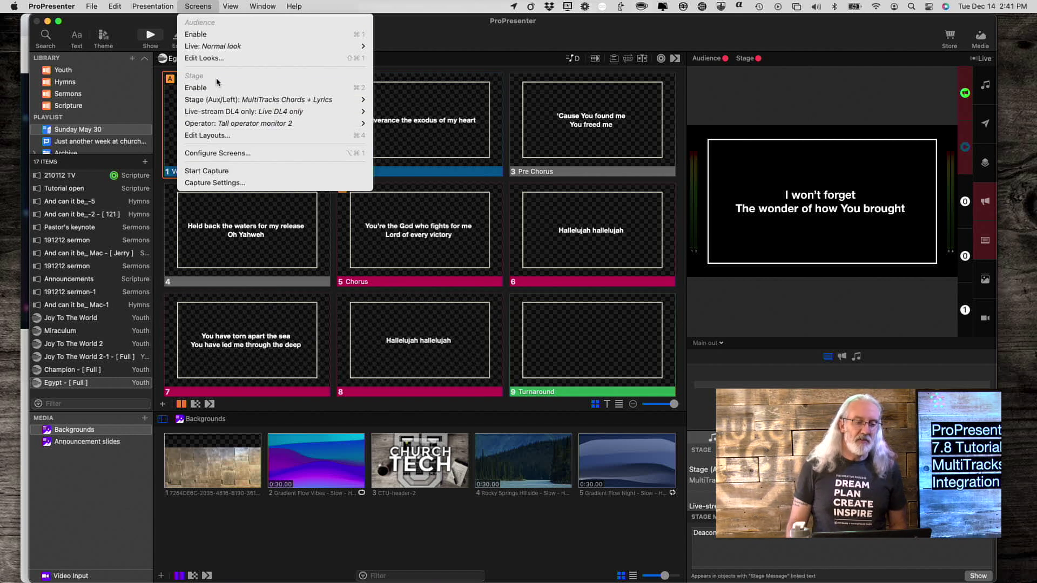
- Edit stage layout 2, MultiTracks Chords + Lyrics, and show its Next Slide box's text settings
click(212, 135)
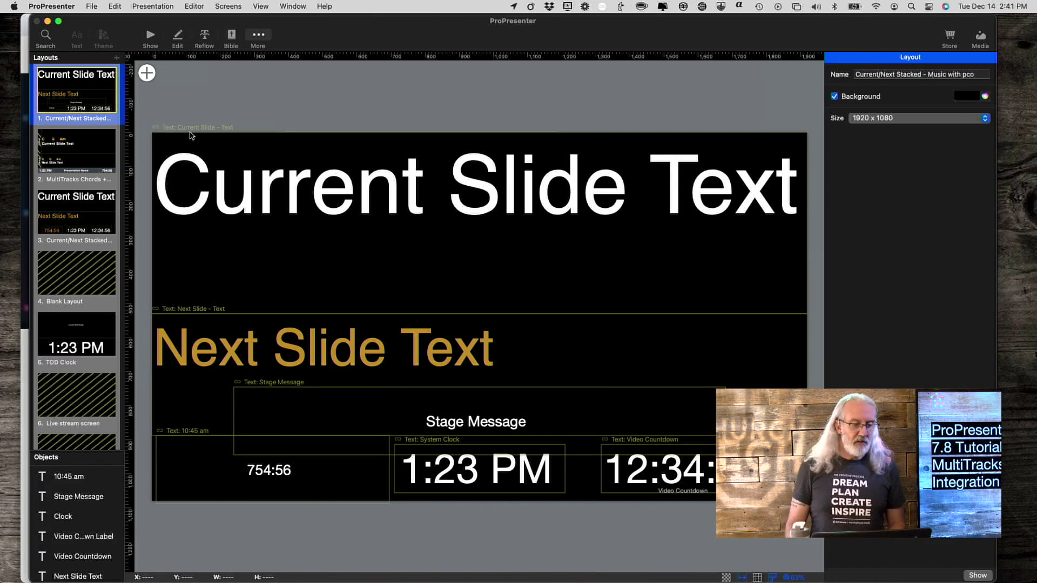
click(61, 157)
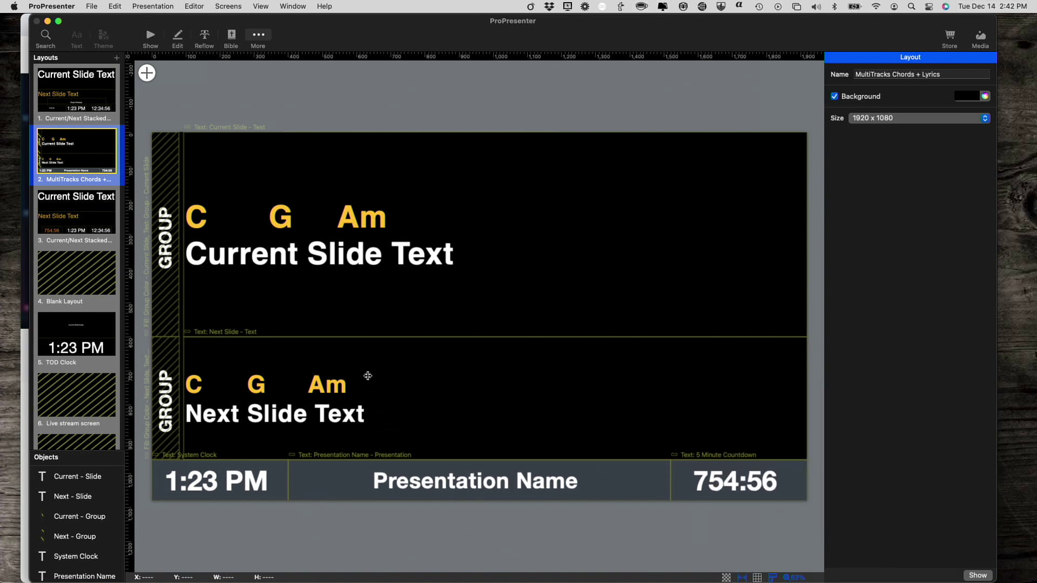
click(390, 409)
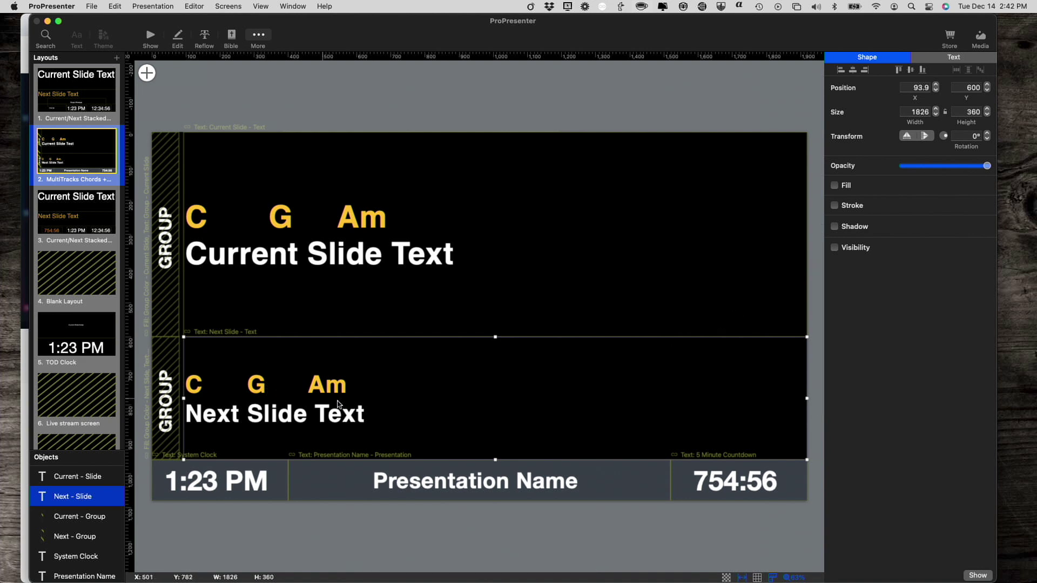
click(968, 59)
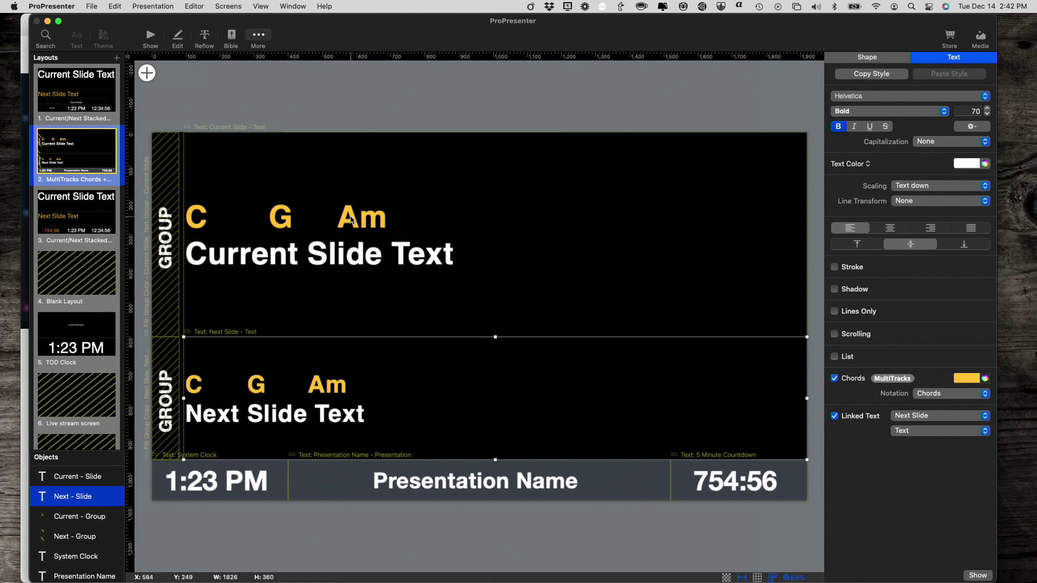
- Set the Current Slide box's chord colour to dark orange and return to Show mode
click(351, 219)
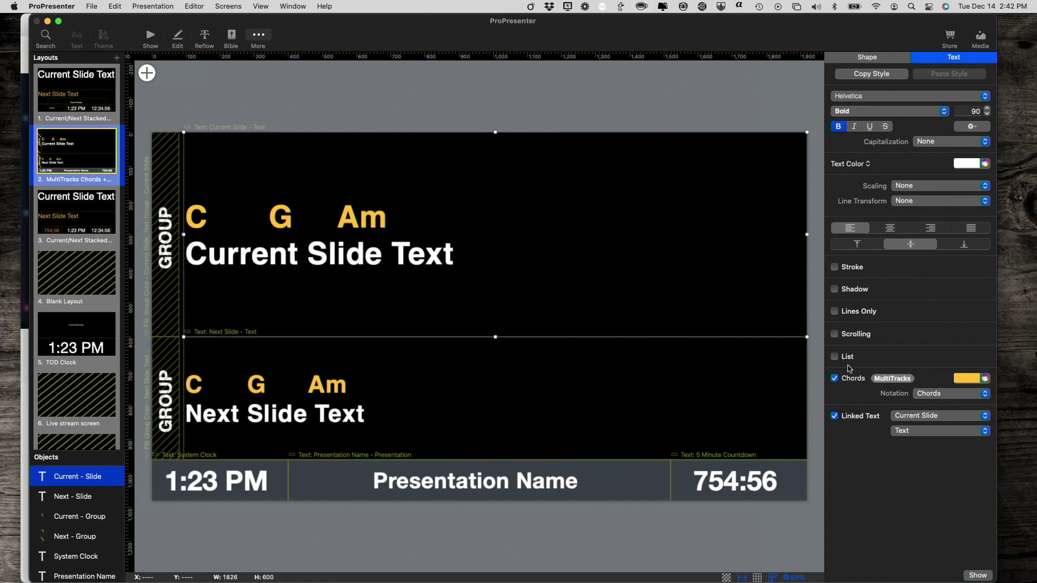
click(975, 378)
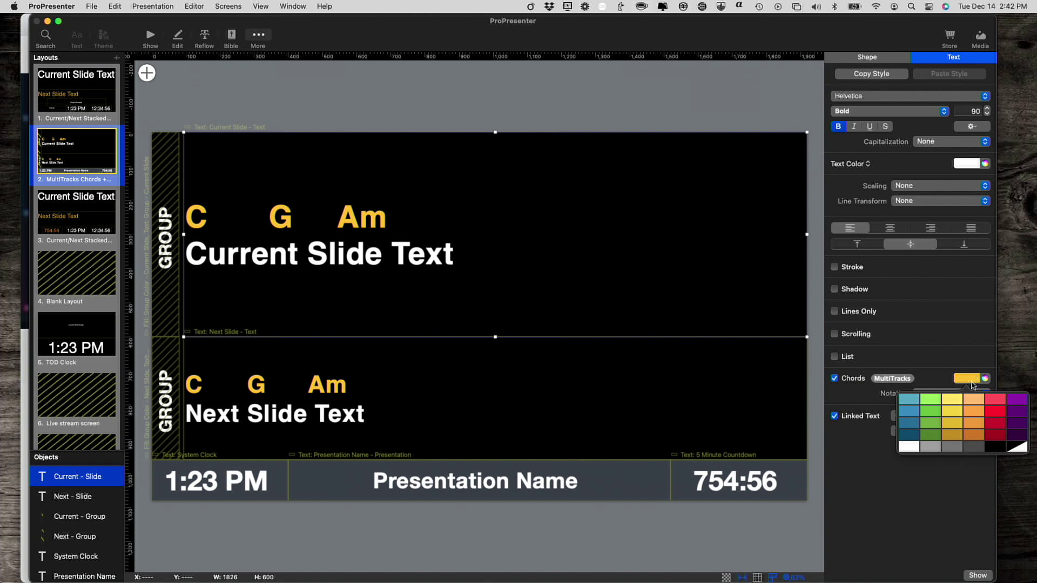
click(970, 439)
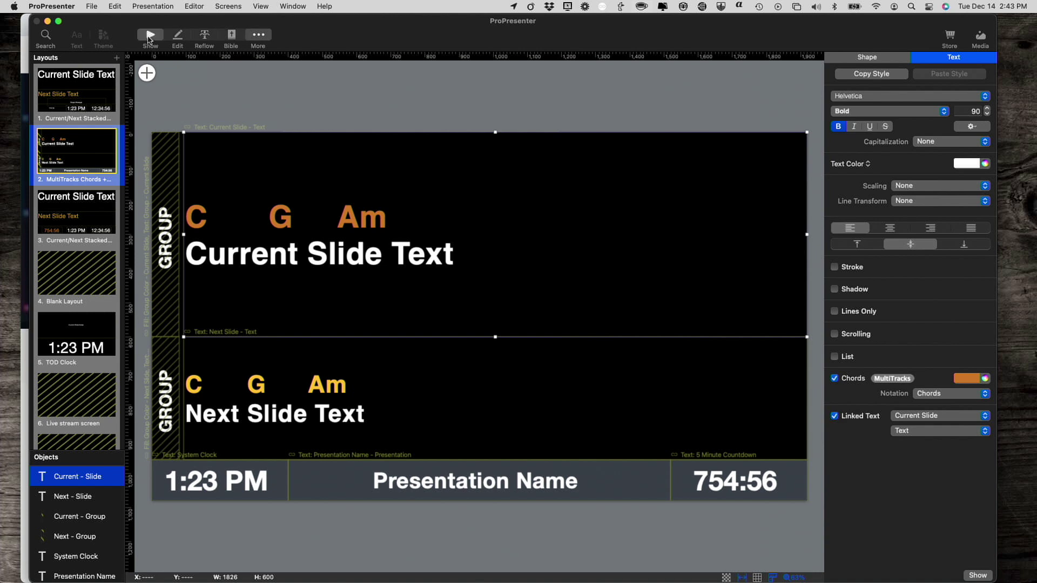
click(150, 38)
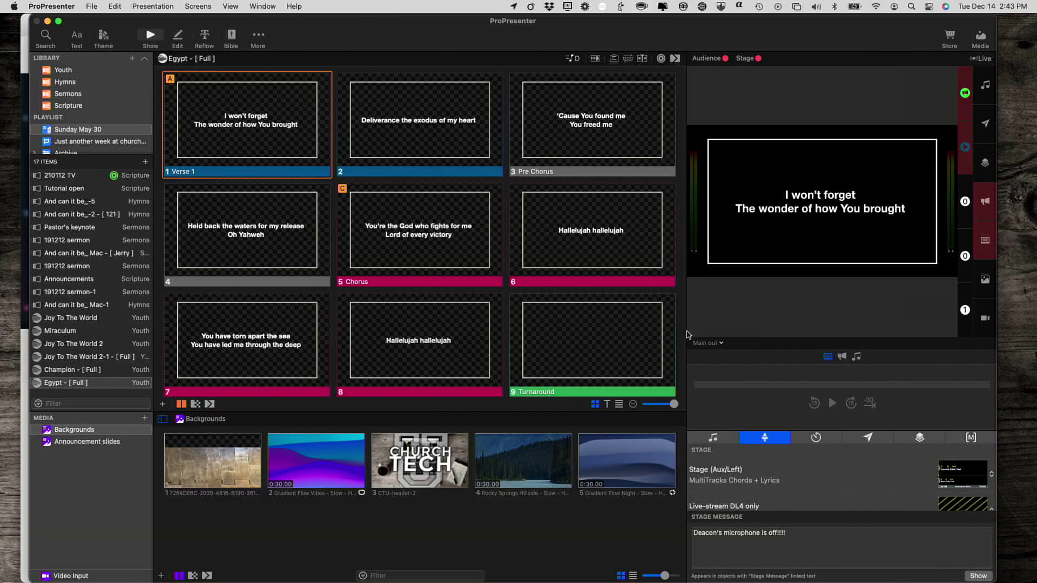
- Switch the preview from the Main output to Stage (Aux/Left)
click(719, 344)
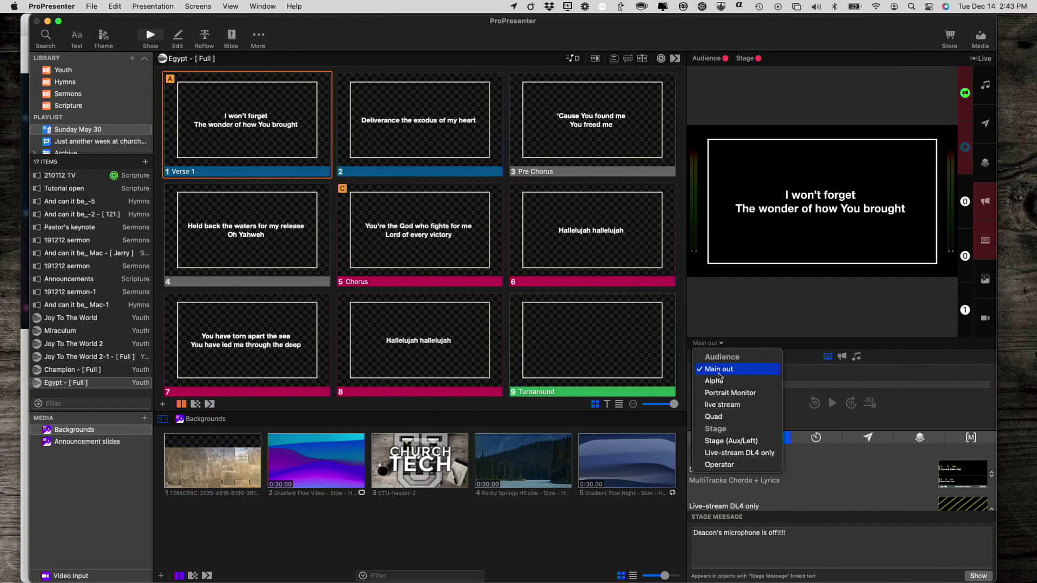
click(719, 441)
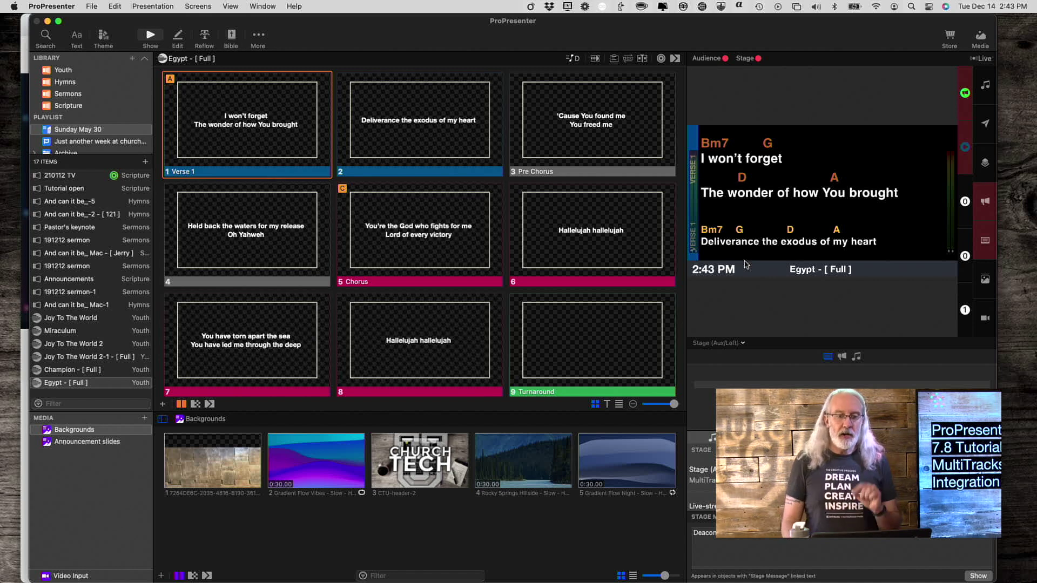
- Change the Egypt presentation's chord key from D to D#
click(572, 59)
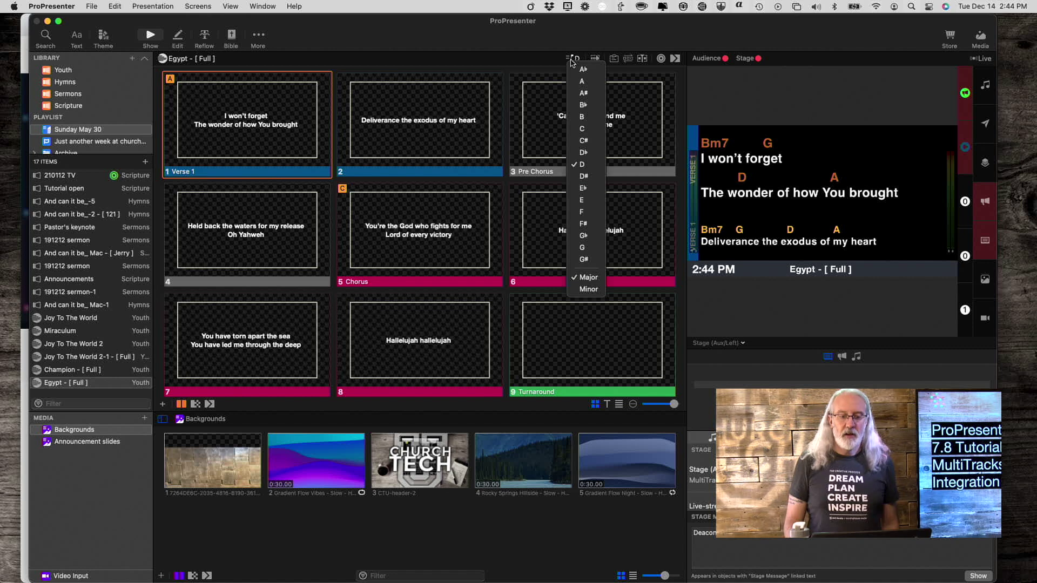
click(582, 177)
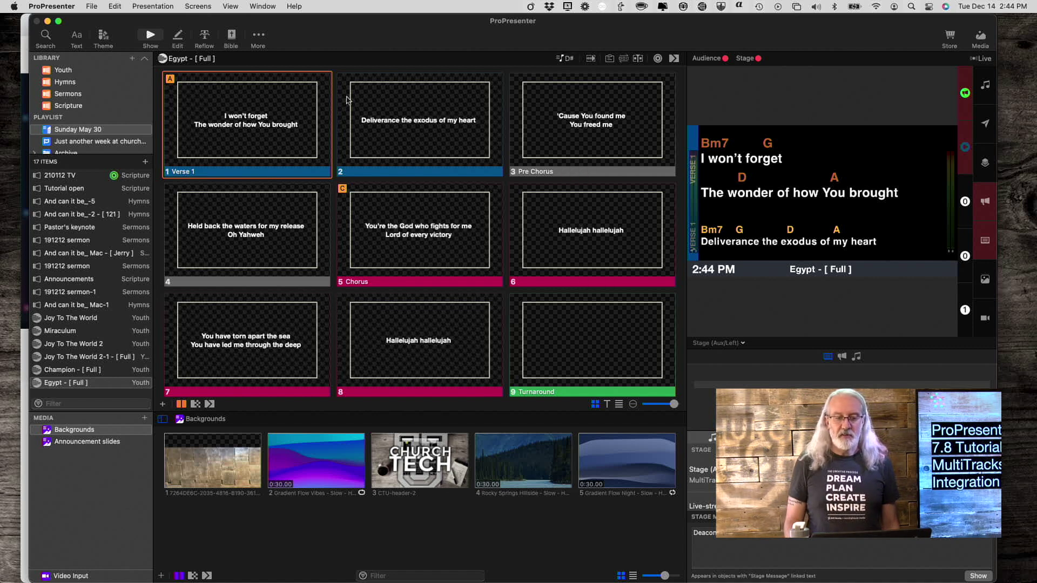